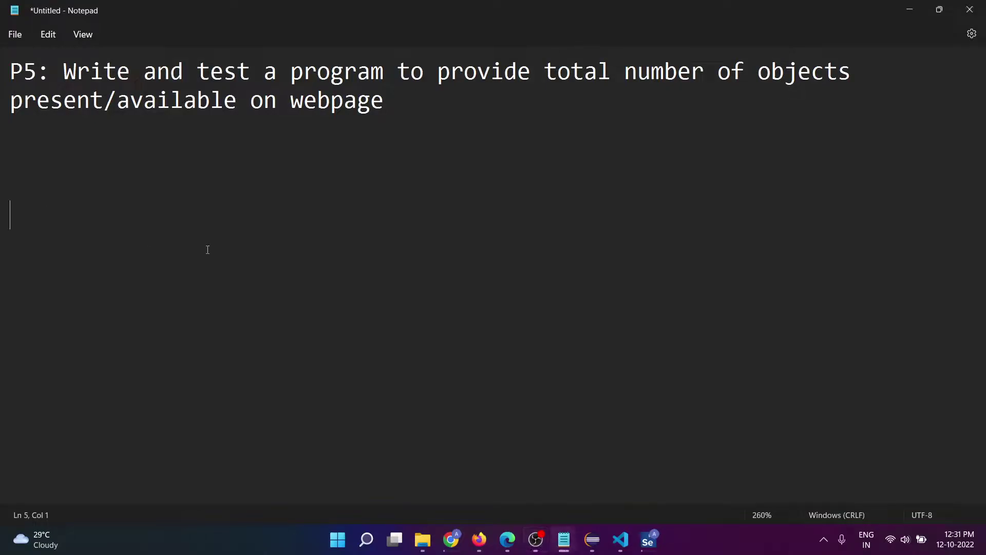
- Review the Notepad task about counting objects on a webpage, then bring up Google in Chrome
drag(494, 73, 695, 86)
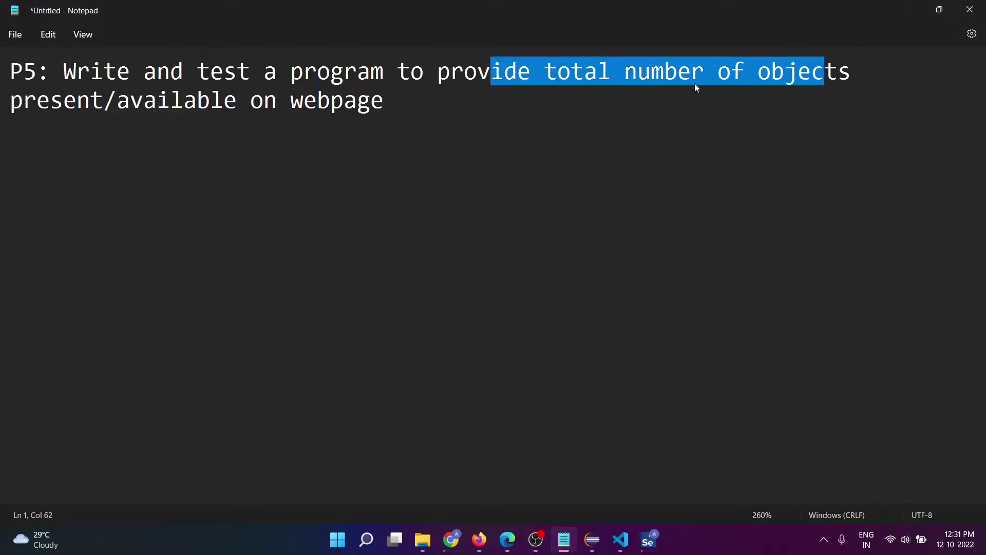
click(499, 115)
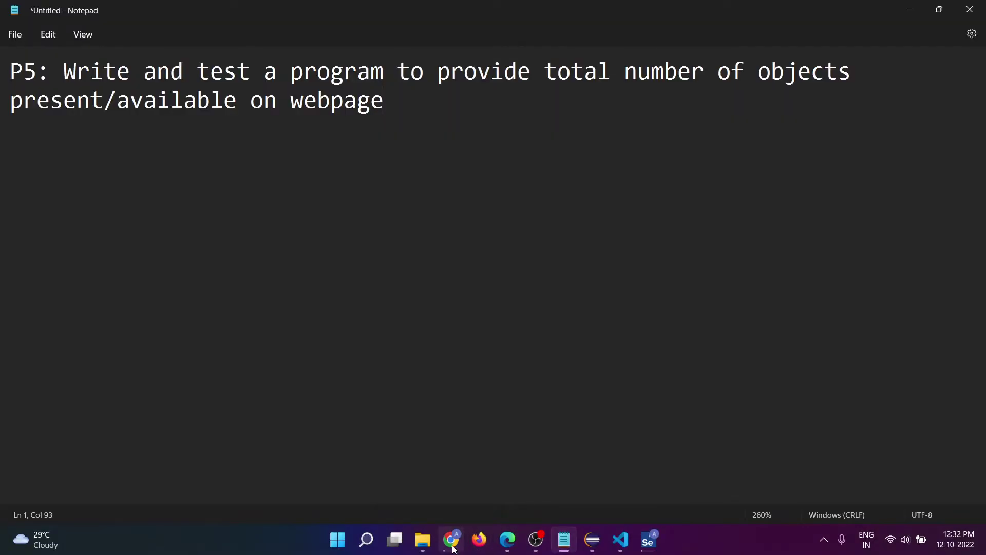
click(452, 542)
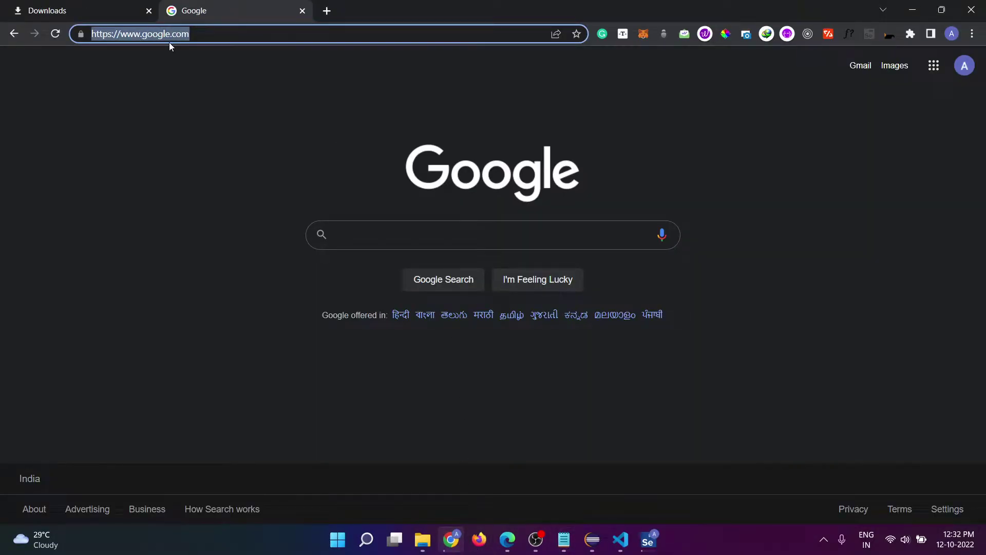
click(592, 542)
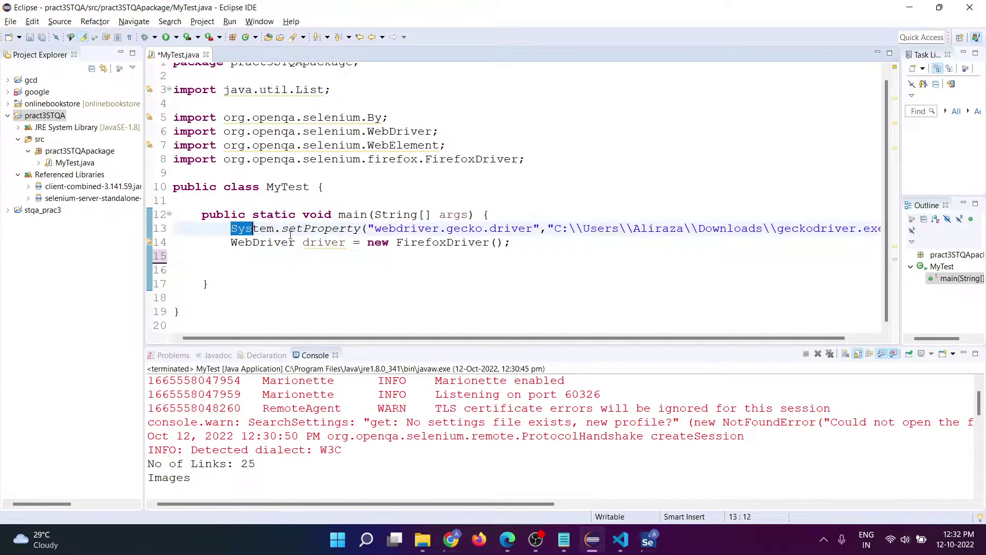
drag(230, 228, 487, 242)
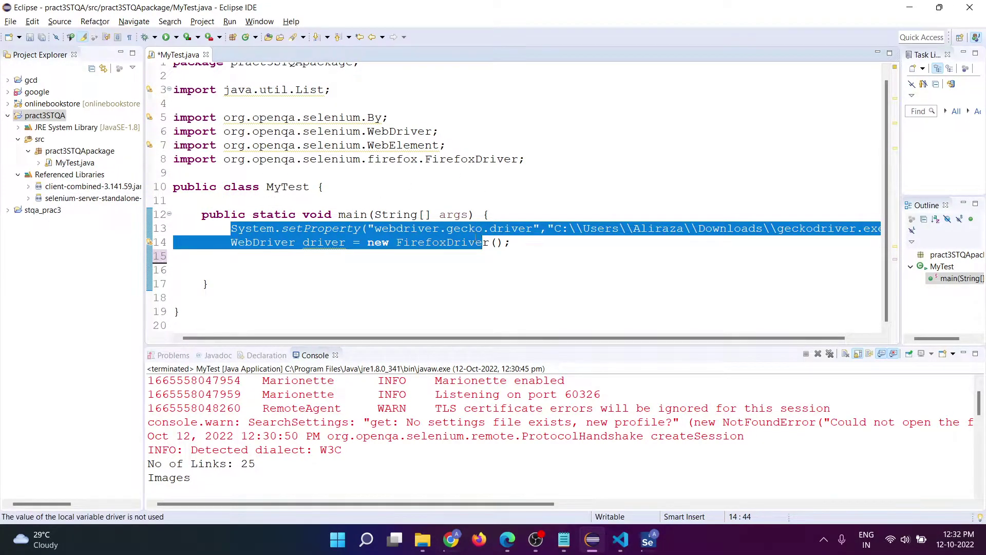
click(537, 249)
key(Return)
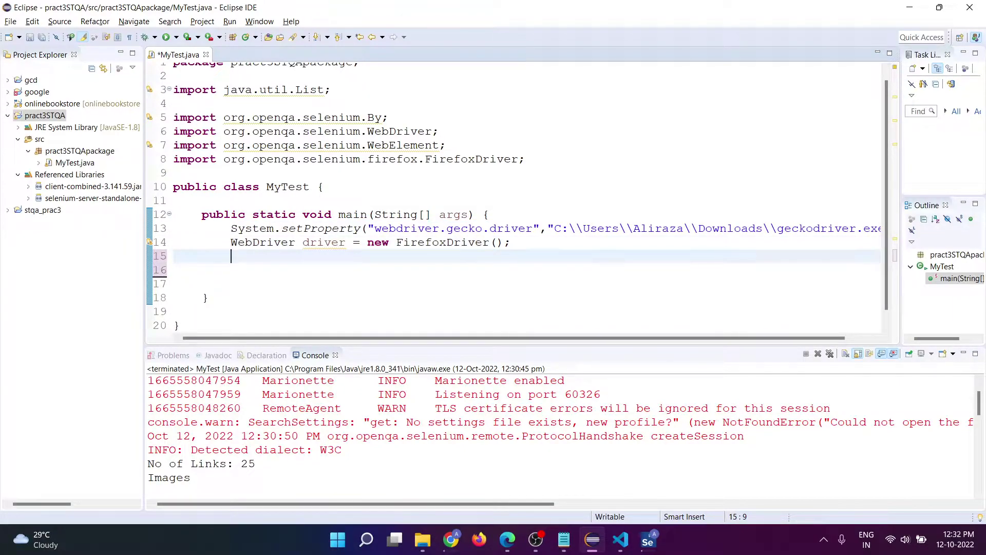
text(driver.)
key(BackSpace)
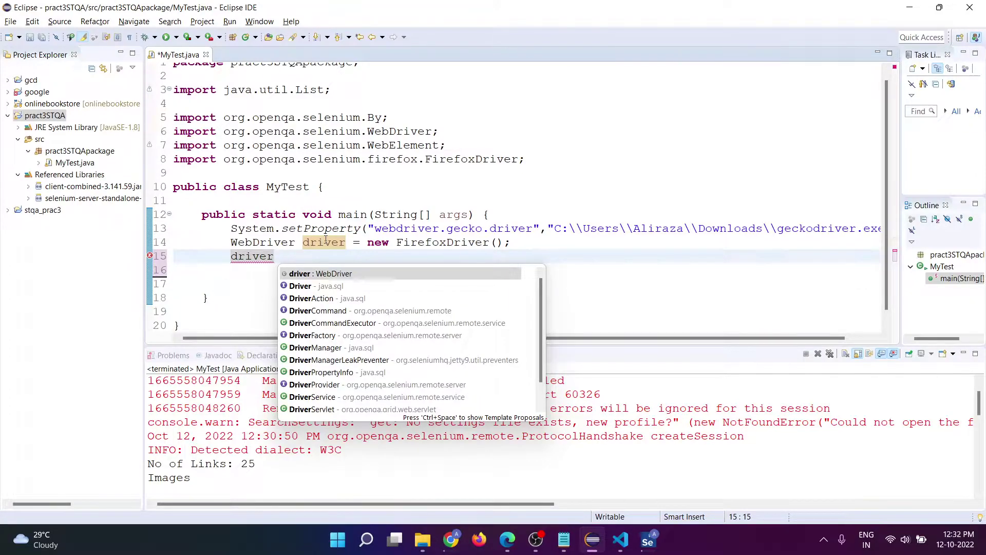
key(Escape)
text(.ge)
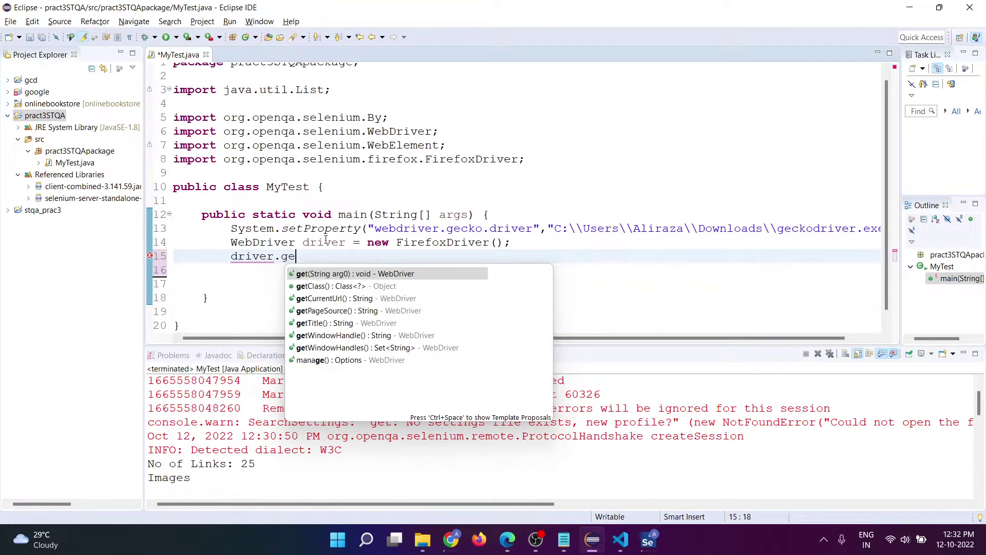
key(Return)
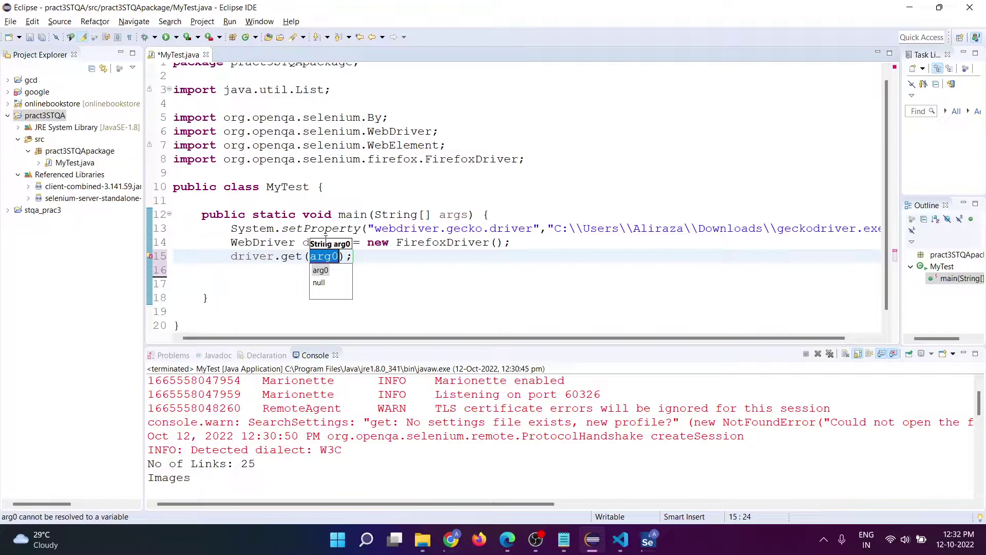
text(")
text(https://www.google.com/)
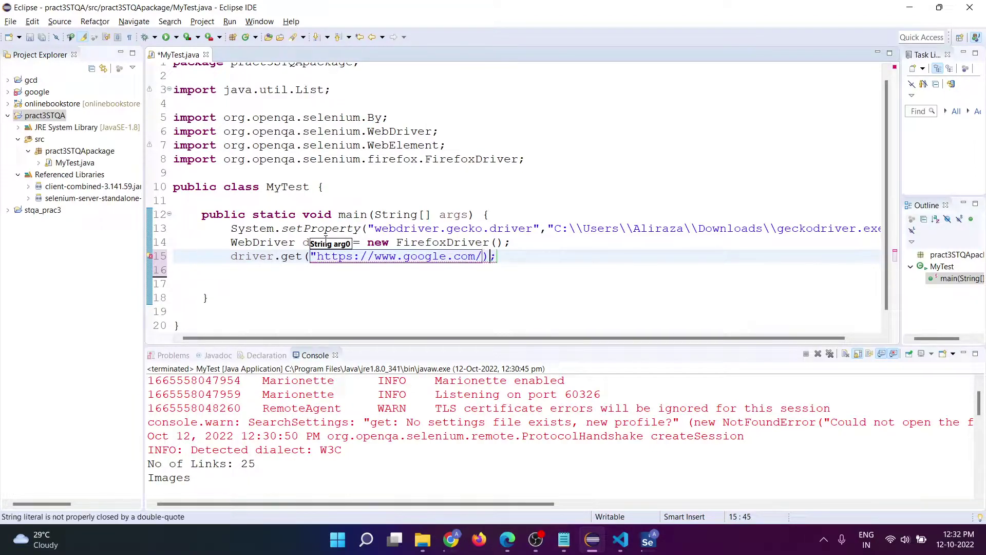
text(")
key(End)
- Start the driver.manage().window() chain on the next line
key(Return)
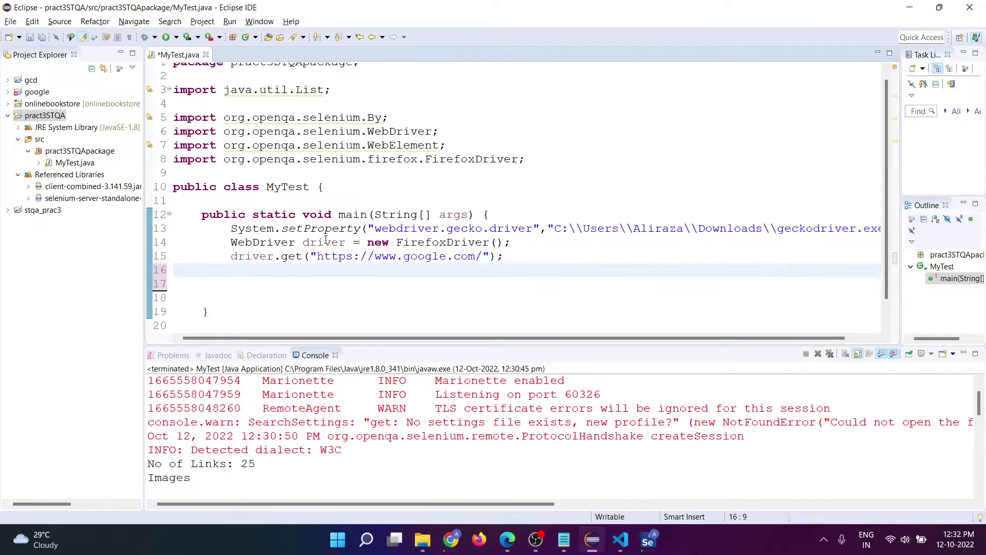
text(driv)
text(er.)
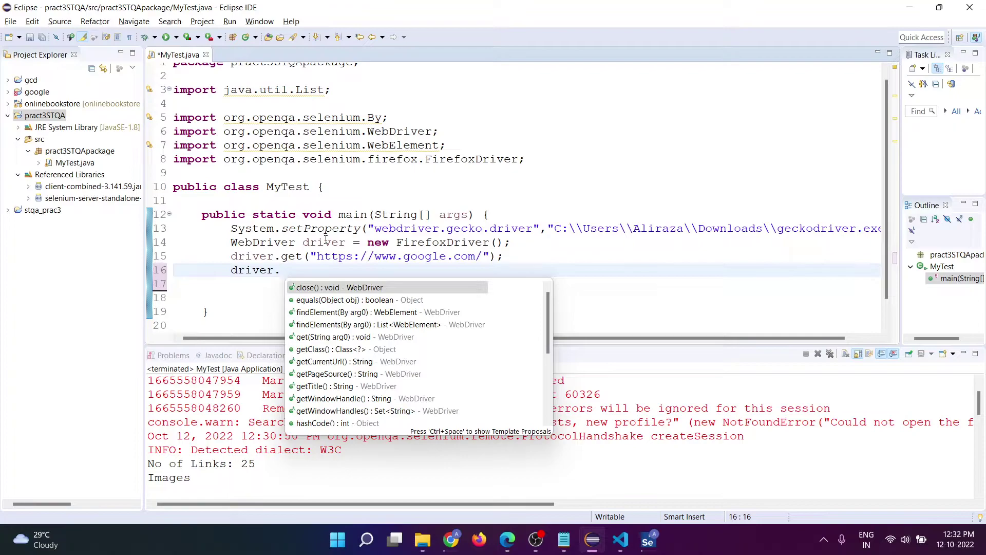
text(man)
key(Return)
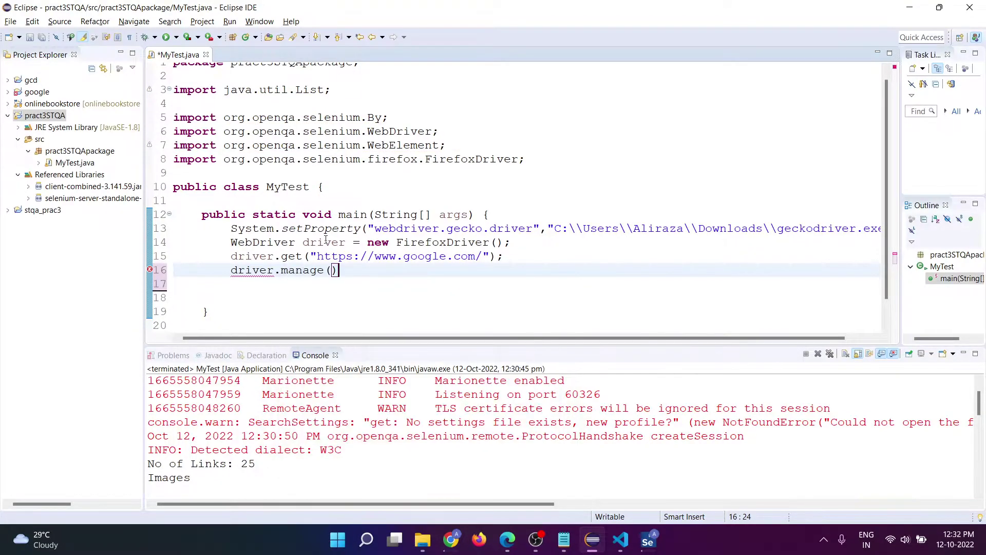
text(.wi)
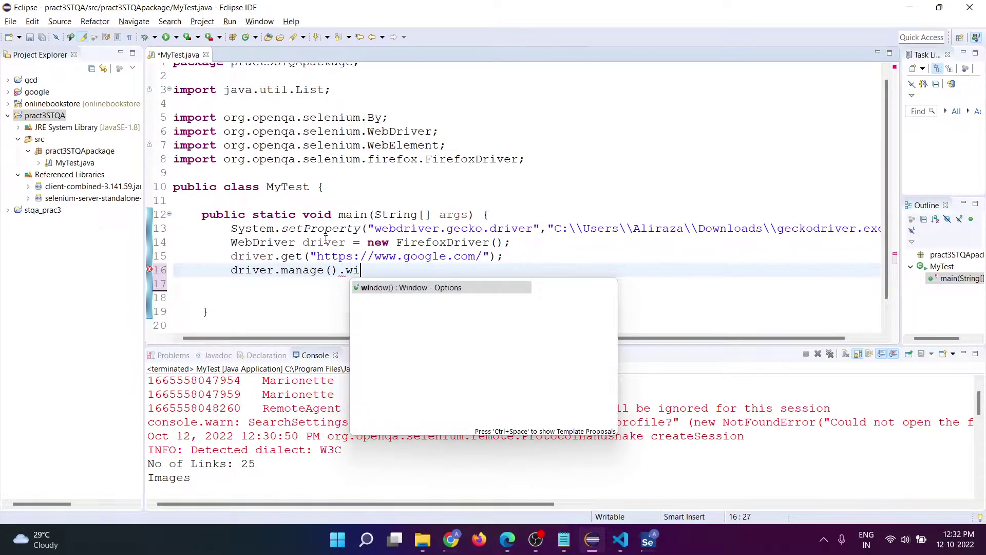
key(Return)
text(.maz)
key(Return)
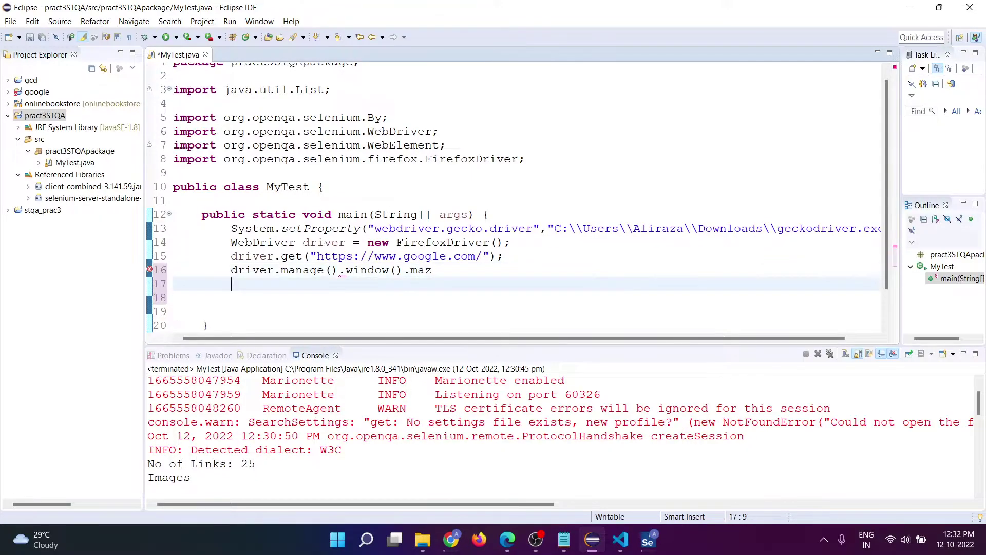
key(BackSpace)
key(BackSpace)
key(BackSpace)
key(BackSpace)
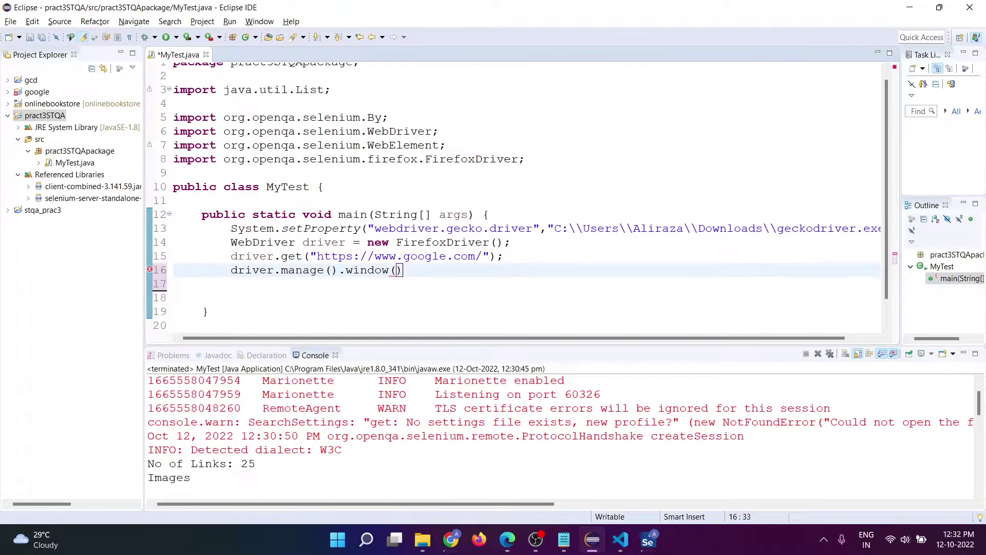
- Check the recorded VS Code script, then finish driver.manage().window().maximize(); and start a new line
click(451, 539)
click(592, 539)
click(648, 539)
click(211, 225)
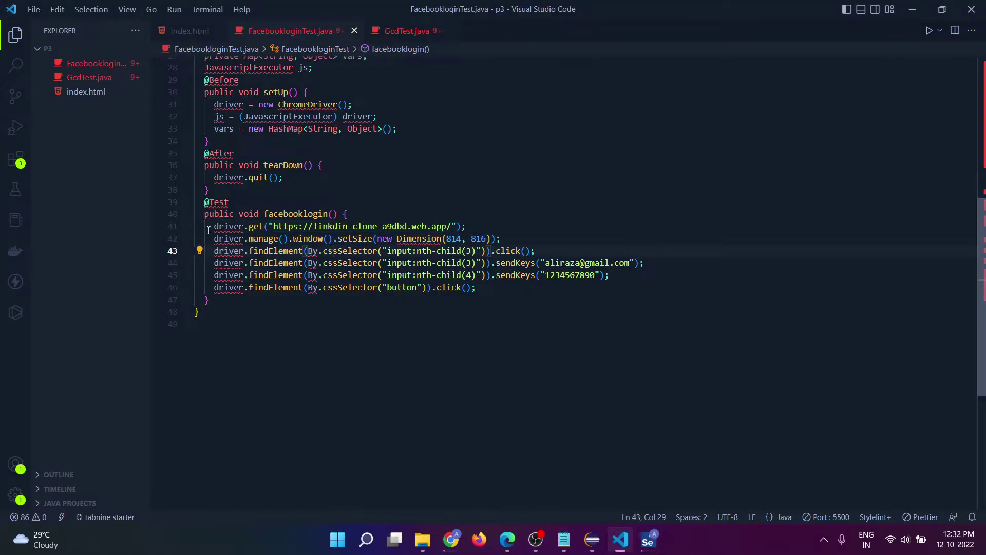
drag(209, 225, 501, 238)
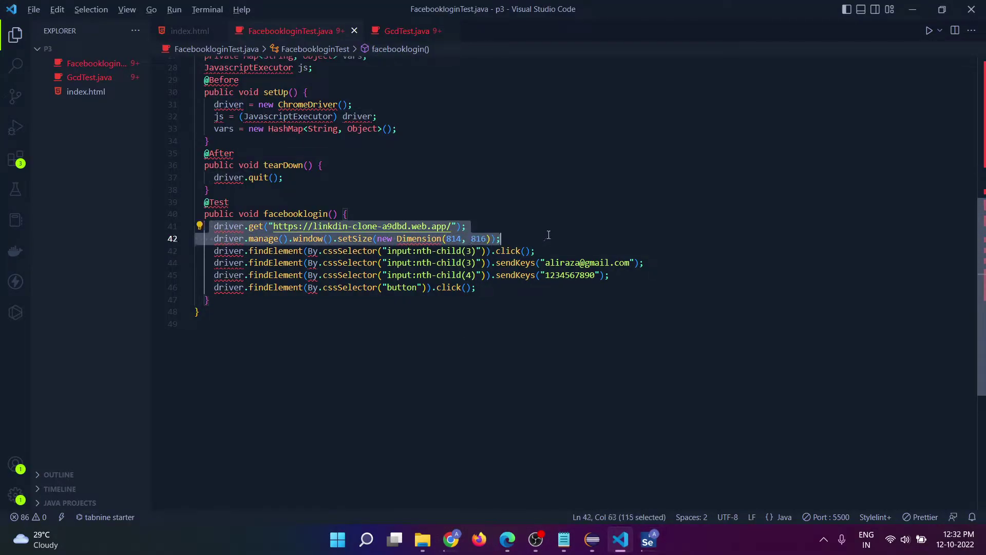
click(648, 539)
key(alt+Tab)
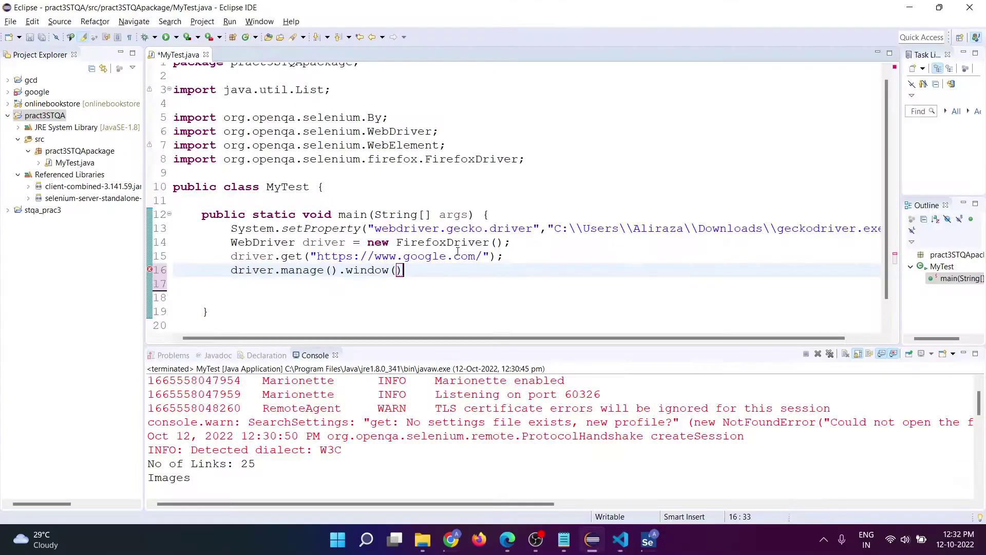
click(401, 270)
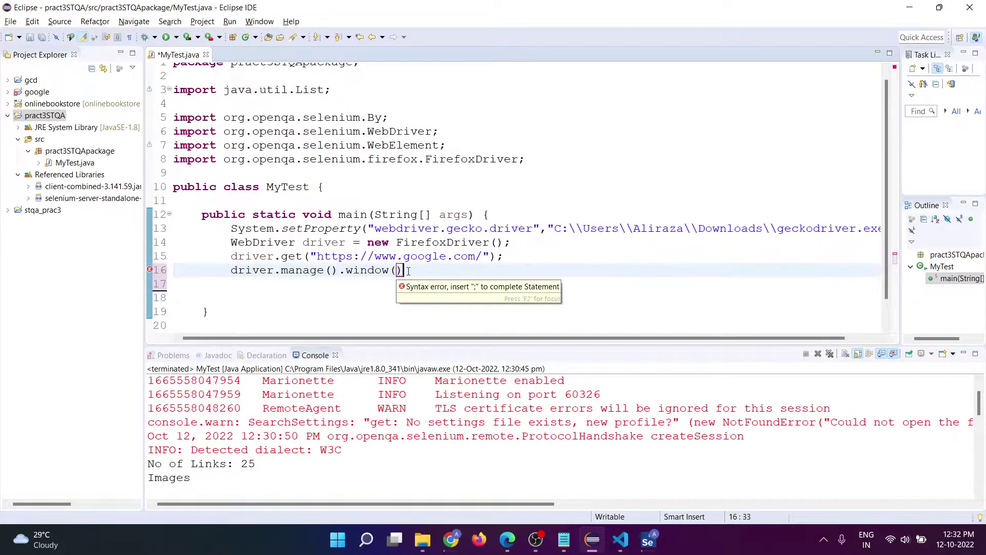
text(.max)
key(Return)
text(;)
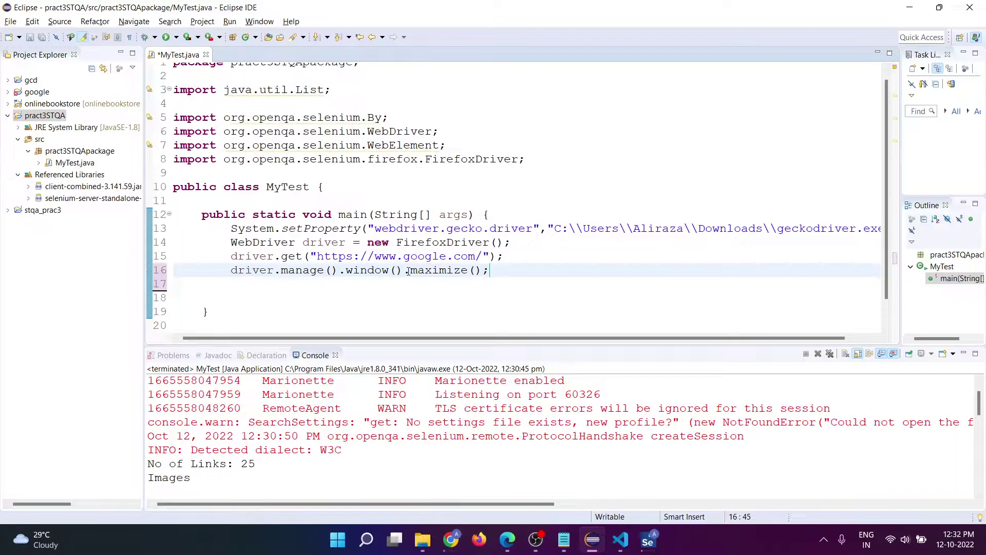
key(Return)
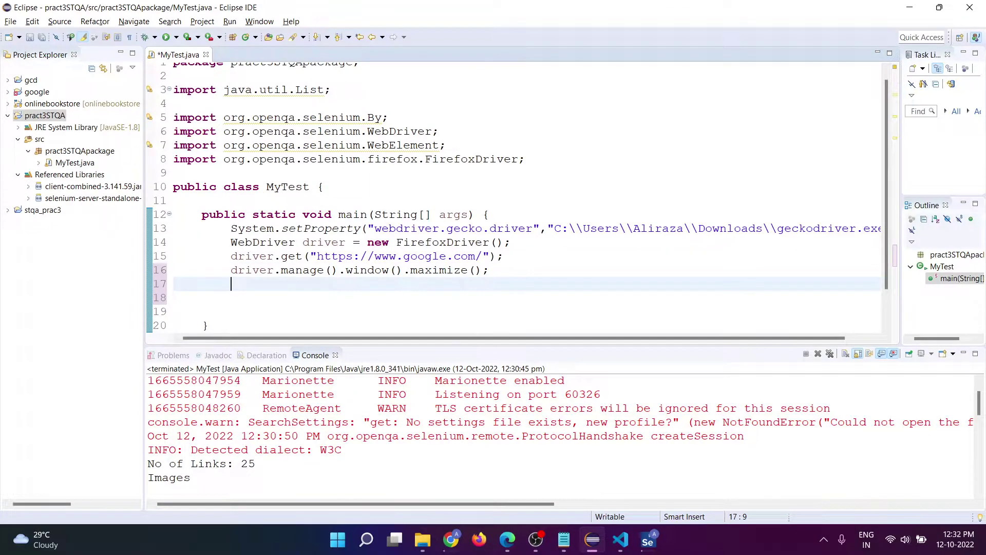
text(int )
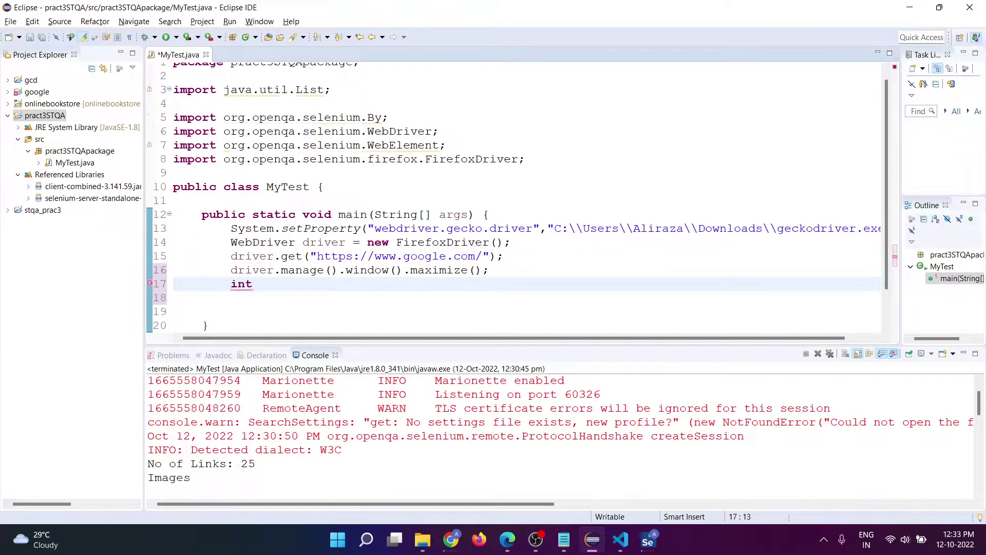
text(no)
text(OfLinks )
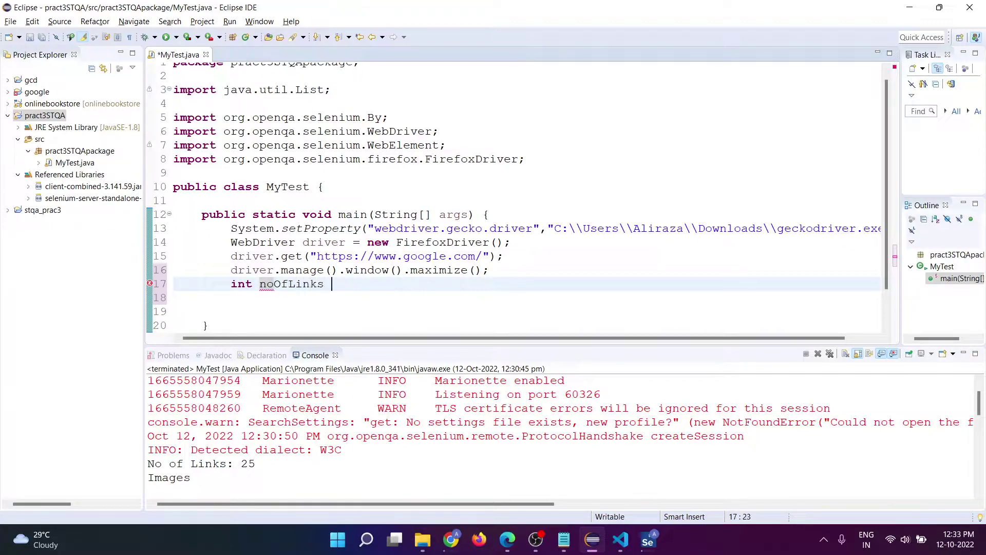
text(= )
text(drvier)
- Fix the misspelled driver and insert findElements into the noOfLinks assignment on line 17
key(BackSpace)
key(BackSpace)
key(BackSpace)
text(drvie)
key(BackSpace)
key(BackSpace)
key(BackSpace)
text(iv)
key(BackSpace)
key(BackSpace)
key(BackSpace)
text(d)
text(river.)
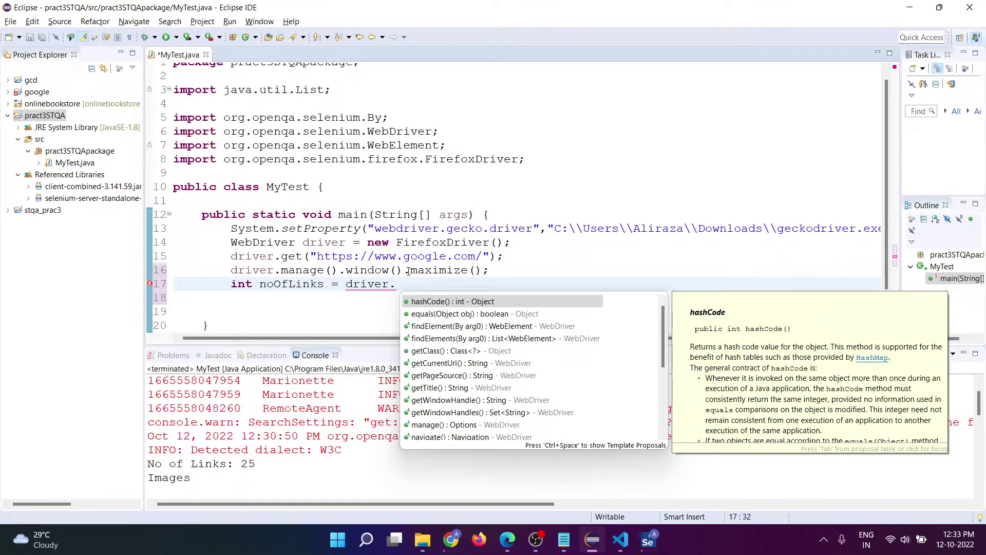
text(fin)
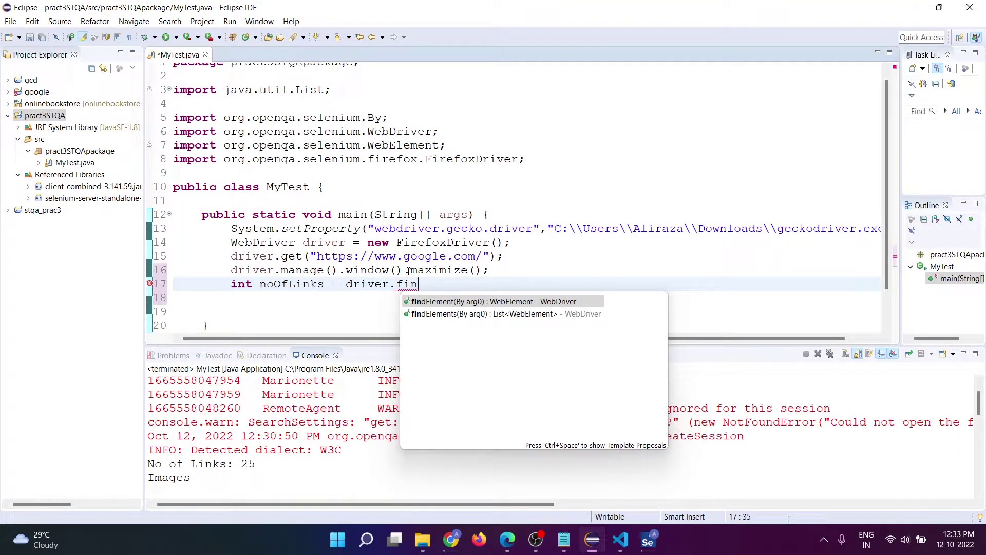
key(Down)
key(Return)
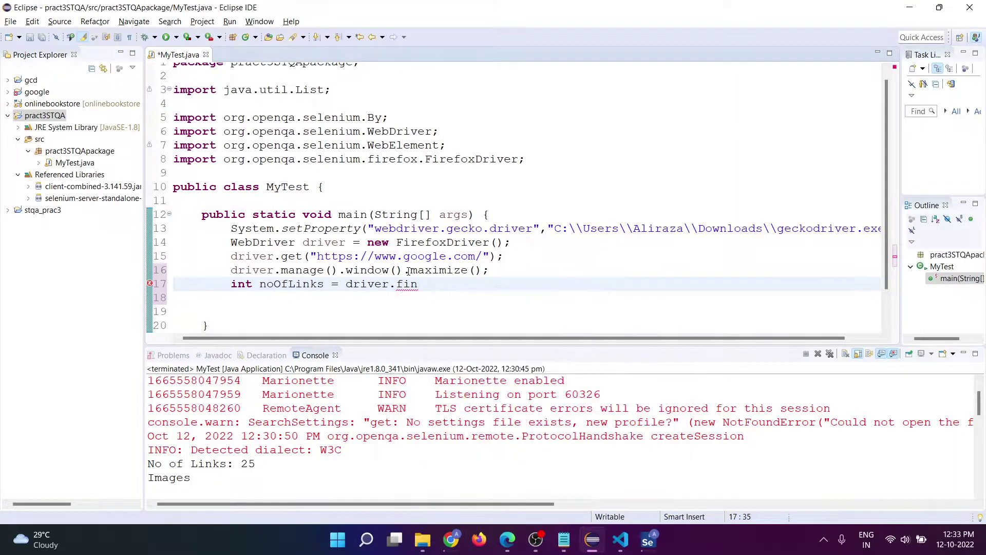
text(By)
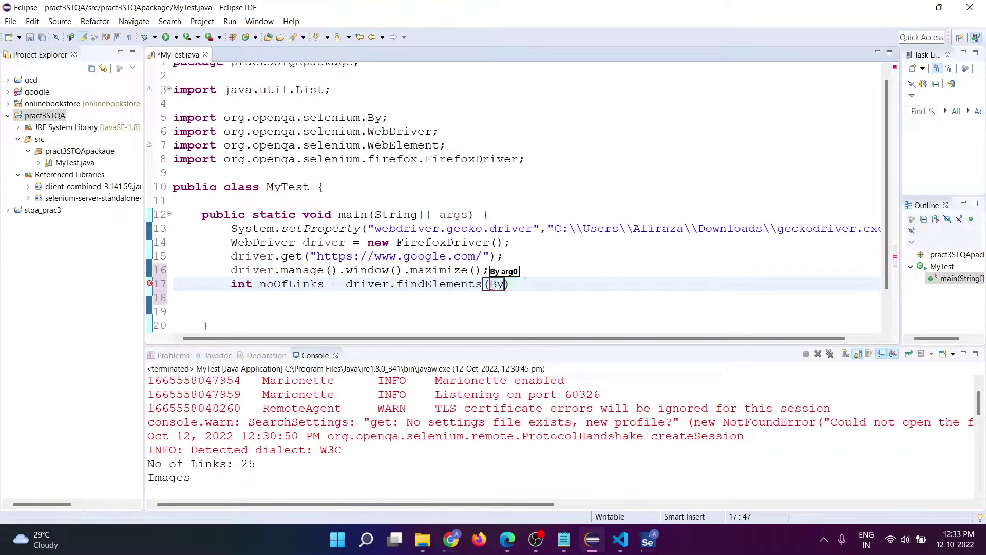
text(.name)
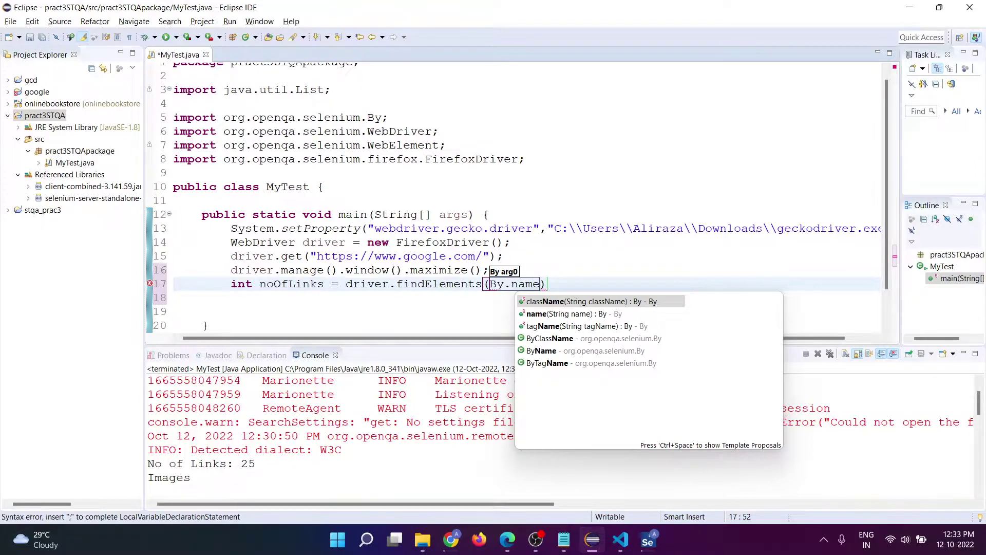
- Trim the locator back to By and view the Google homepage in Chrome
key(BackSpace)
key(BackSpace)
key(BackSpace)
key(BackSpace)
text(.)
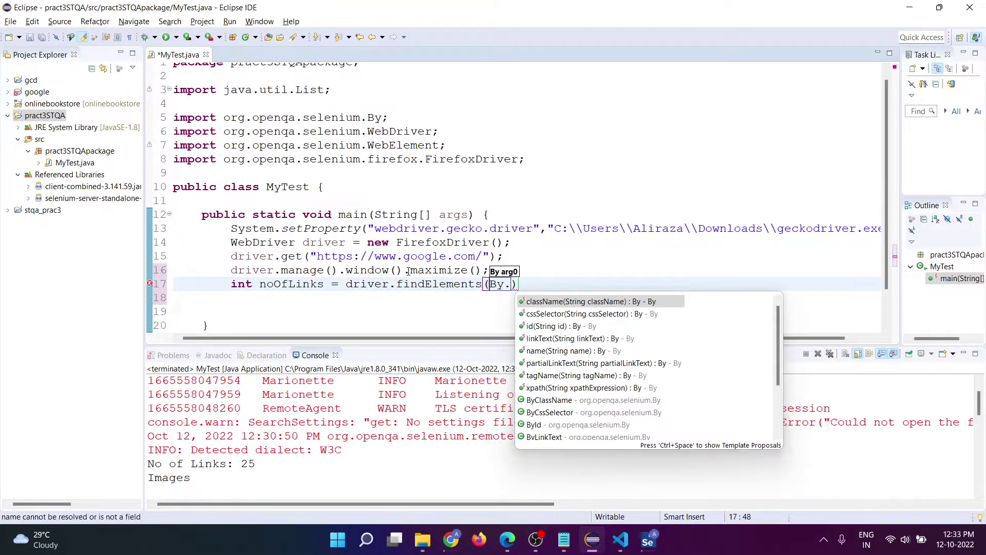
key(alt+Tab)
key(alt+Tab)
key(alt+Tab)
key(Tab)
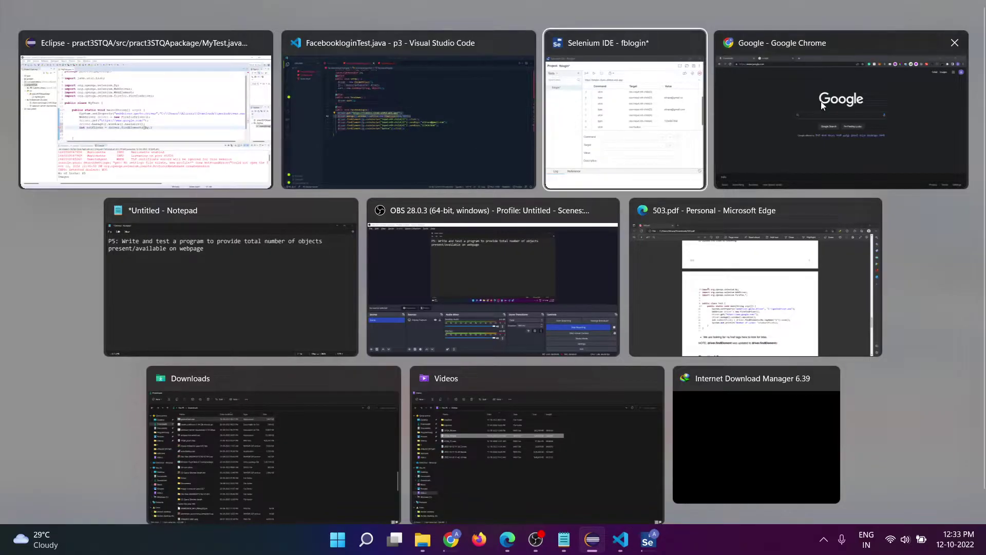
click(823, 105)
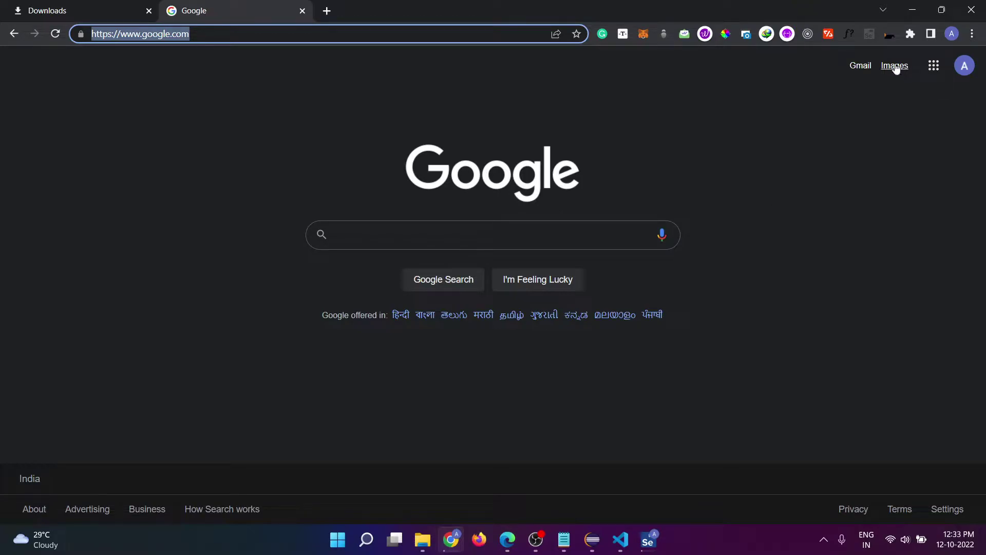
- Complete line 17 as driver.findElements(By.tagName("a")).size(); and add a new line
click(592, 540)
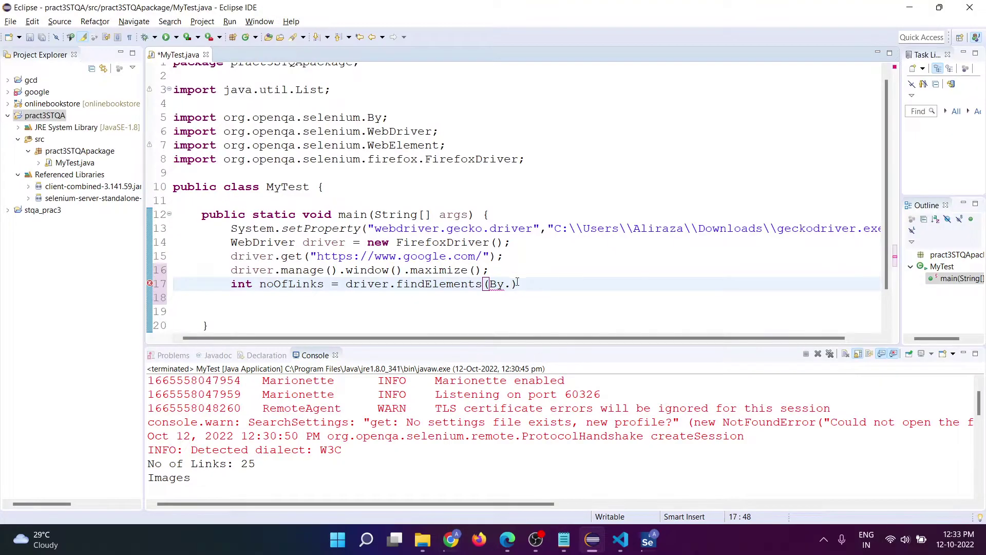
text(tag)
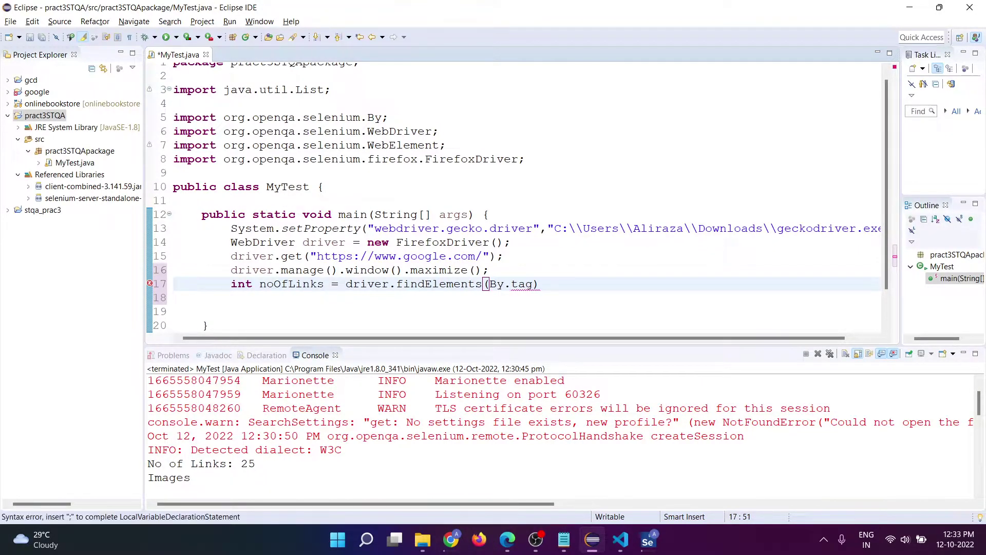
key(ctrl+space)
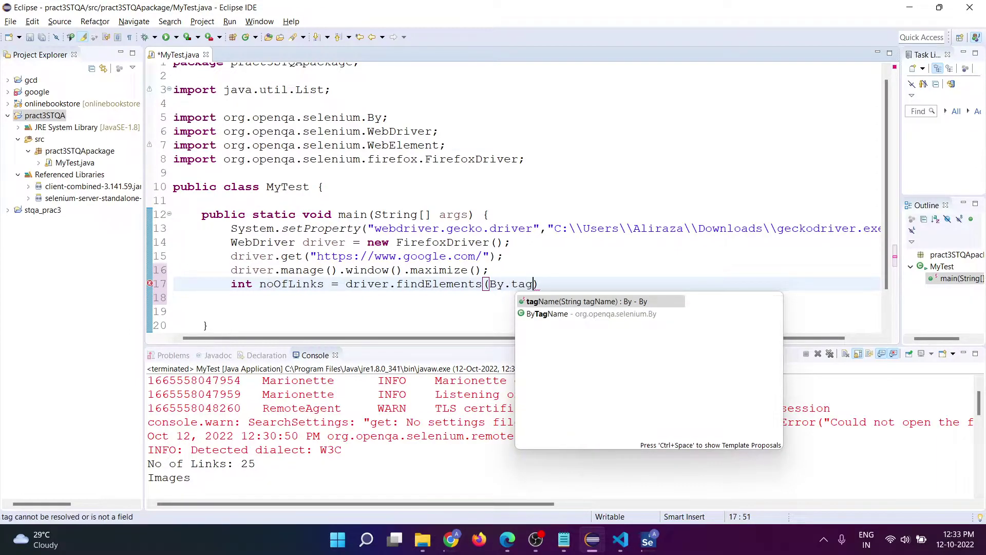
key(Return)
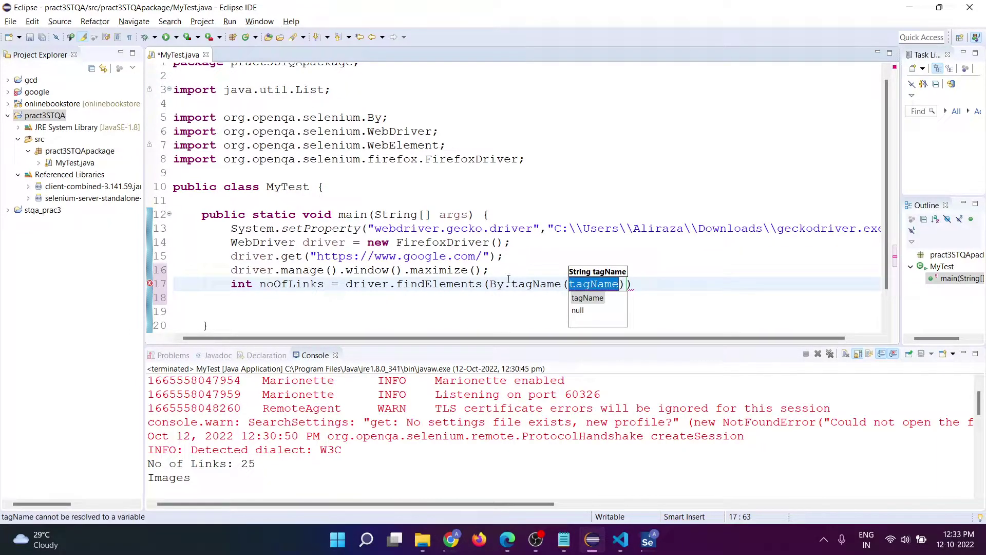
text("a)
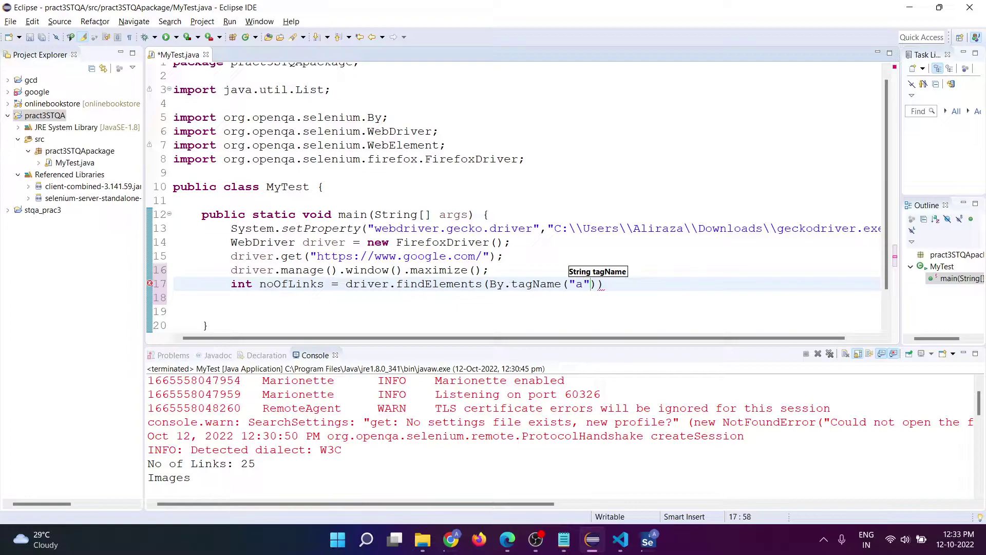
double_click(575, 284)
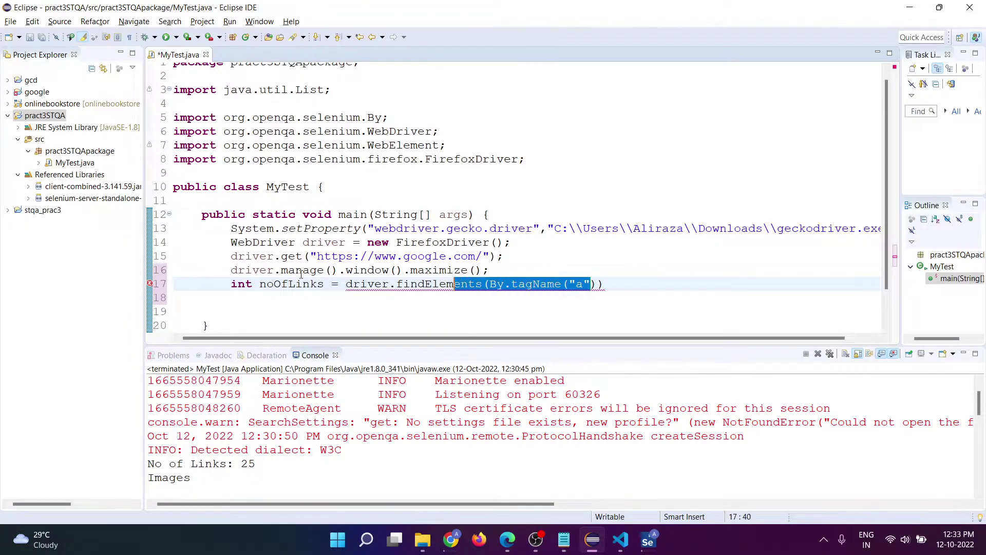
click(608, 284)
key(Left)
key(Left)
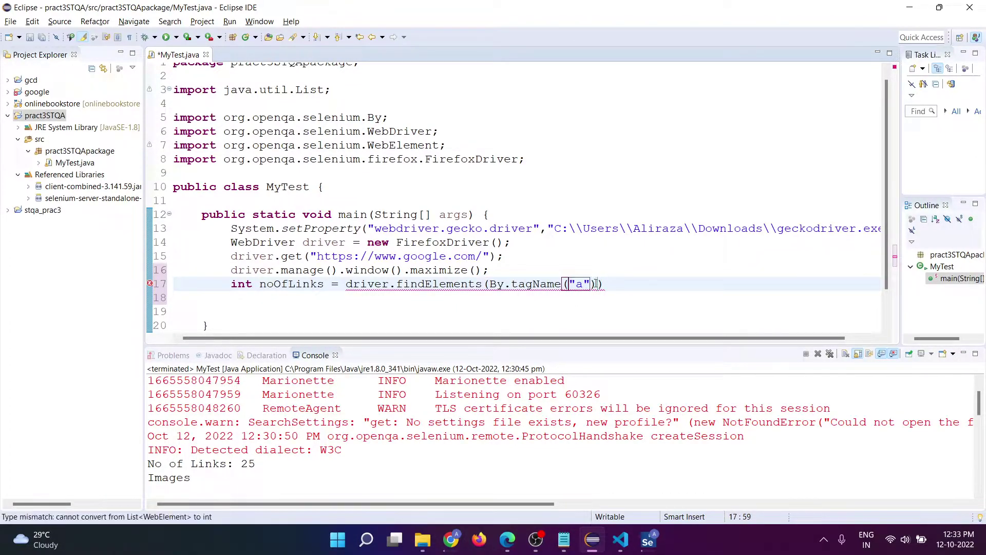
key(Right)
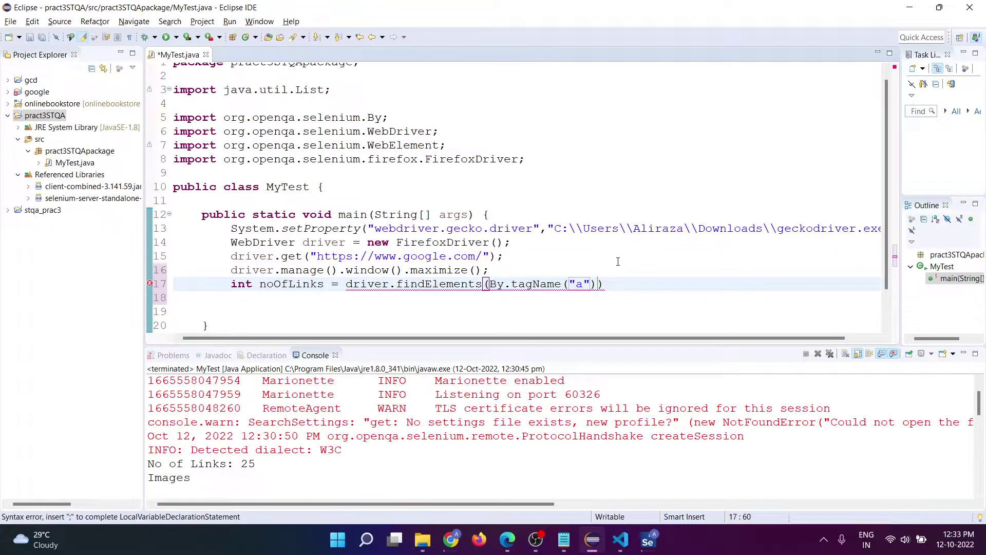
text().size())
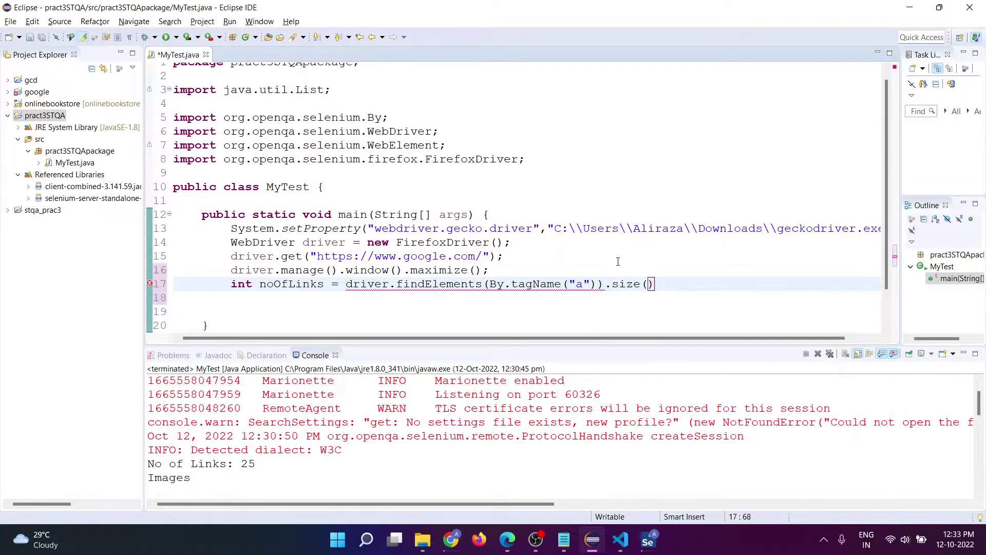
text(;)
key(Return)
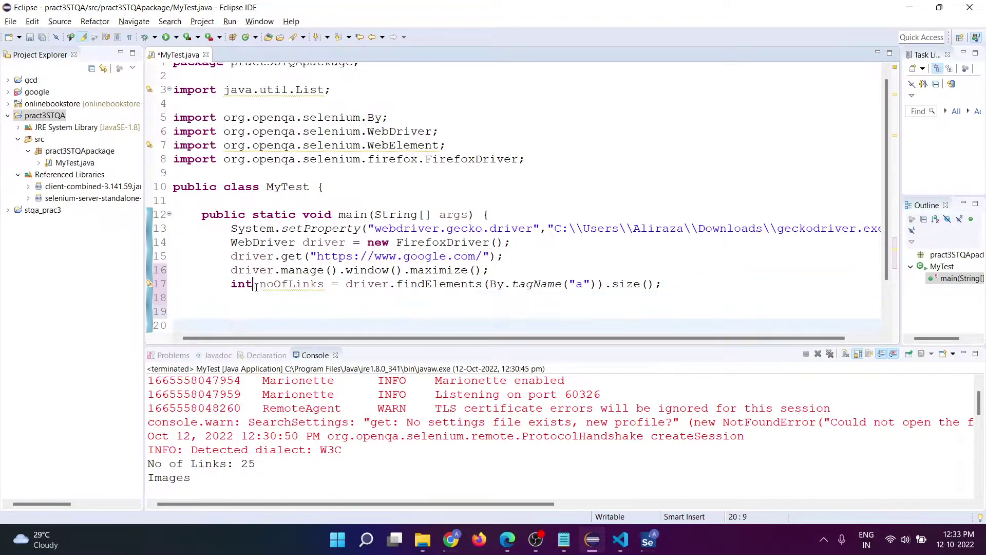
- Write System.out.println("No of links: "+noOfLinks); on line 18, fixing typos along the way
key(Up)
key(Down)
text(System)
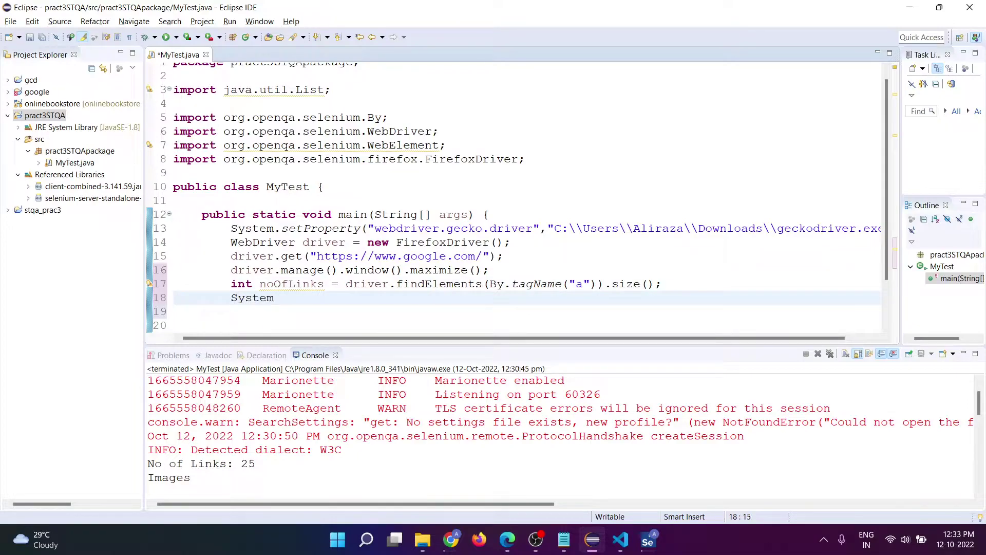
text(.out.prin)
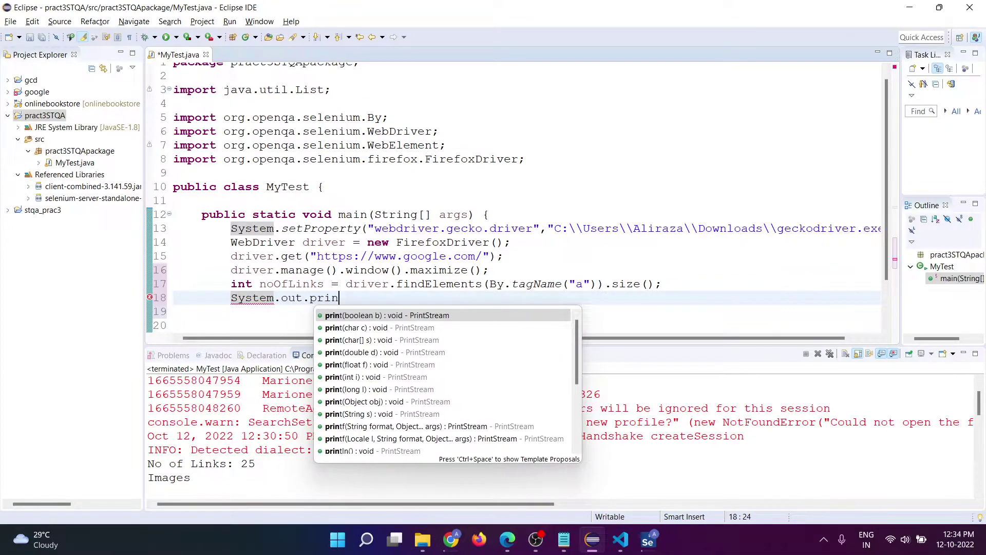
text(tl)
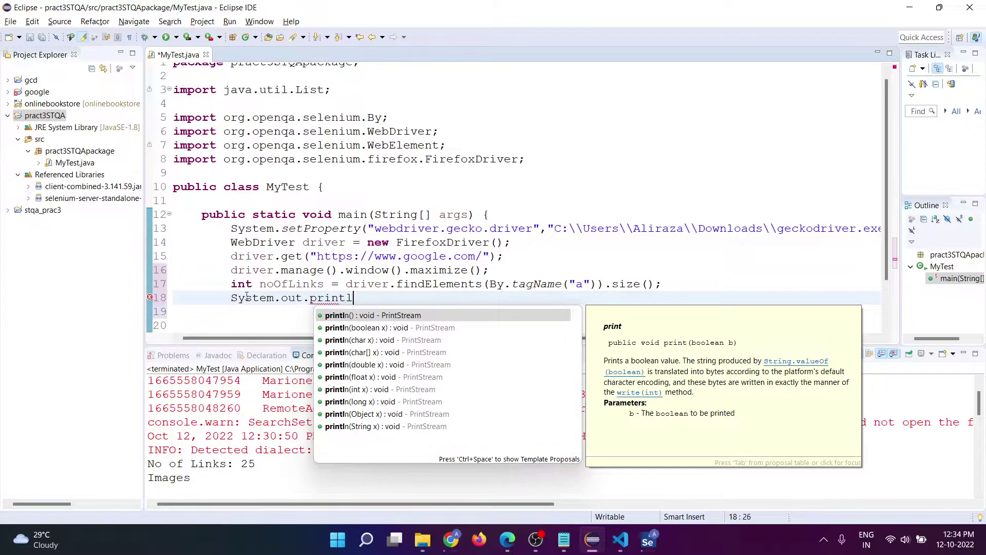
text(n(")
key(BackSpace)
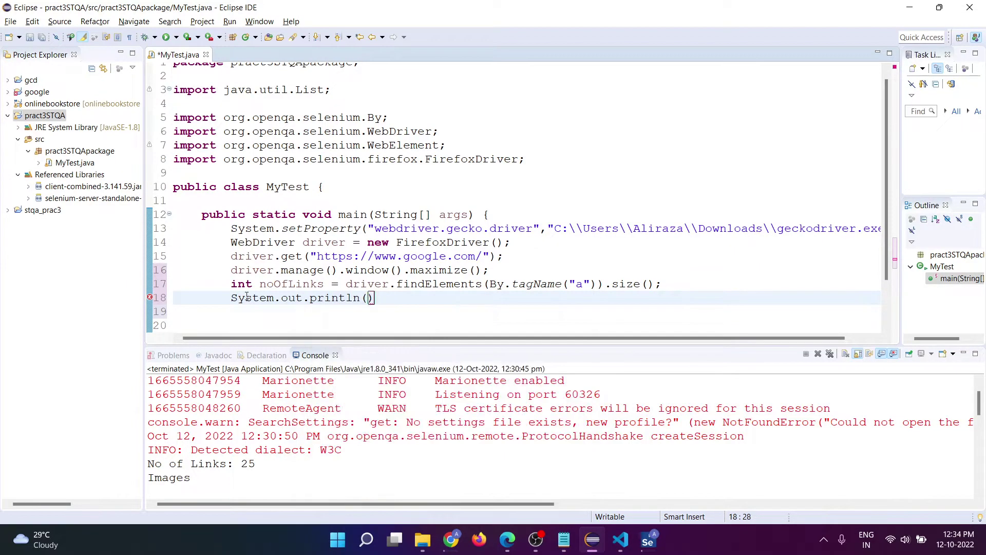
text(:)
text(No n)
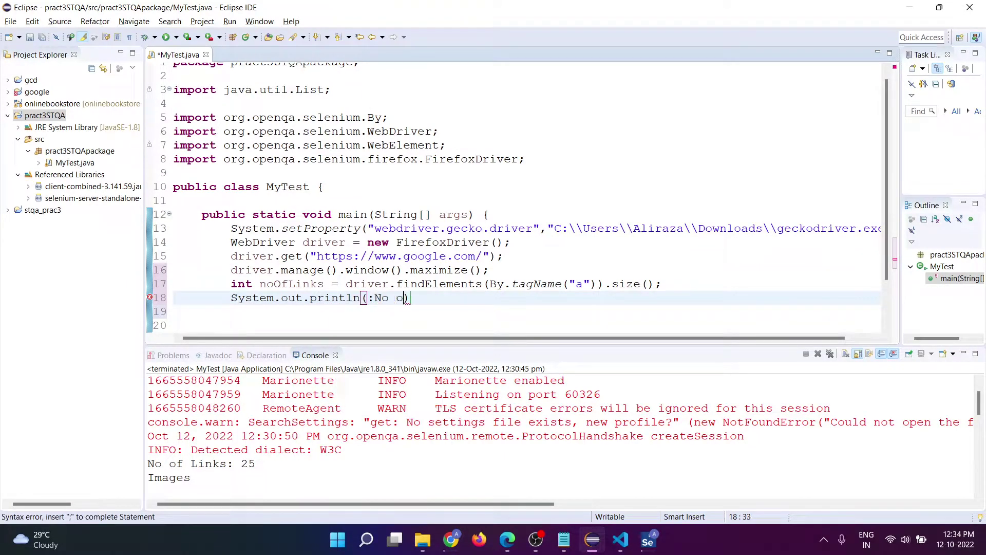
key(BackSpace)
key(BackSpace)
key(BackSpace)
key(BackSpace)
text("No of )
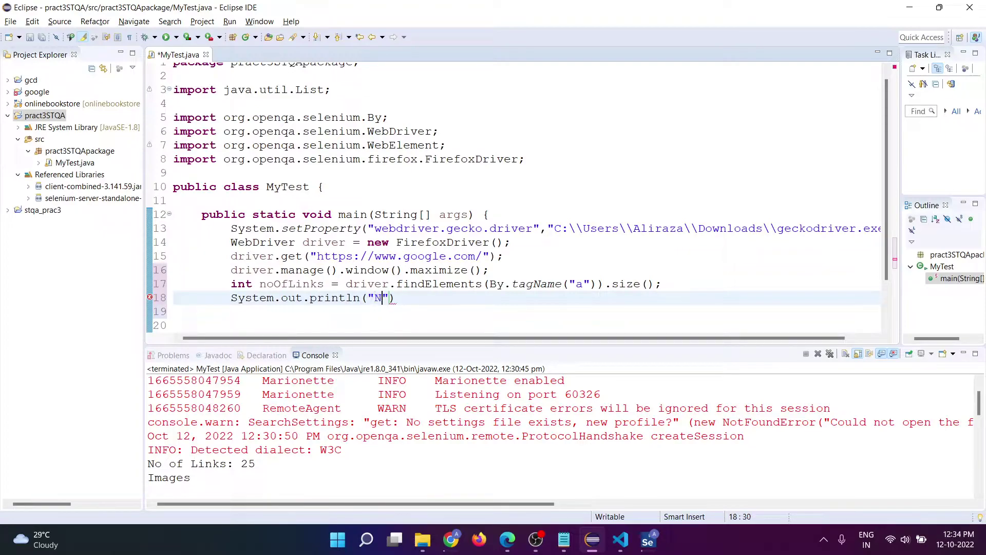
text(links: )
text("+re)
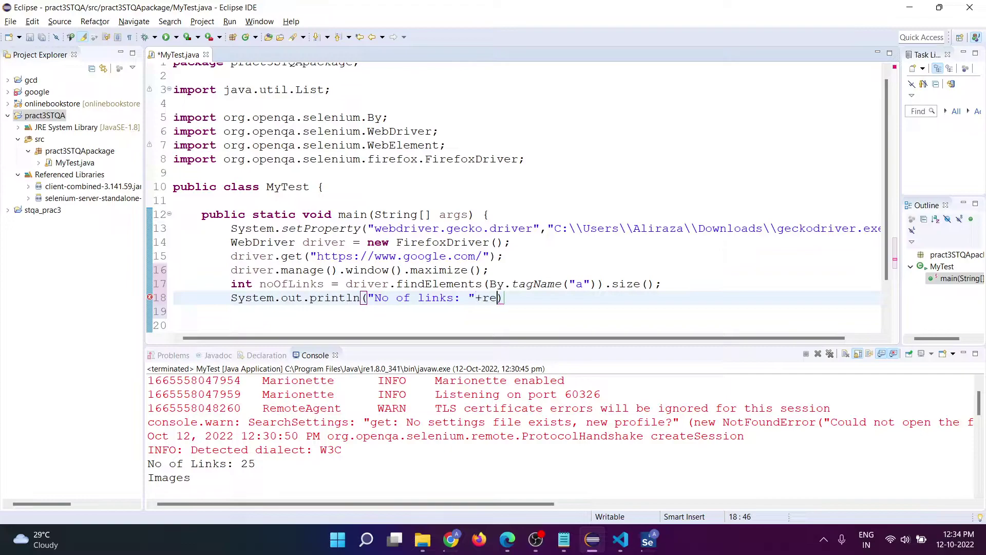
text(no)
key(BackSpace)
key(BackSpace)
text(noOfLinks))
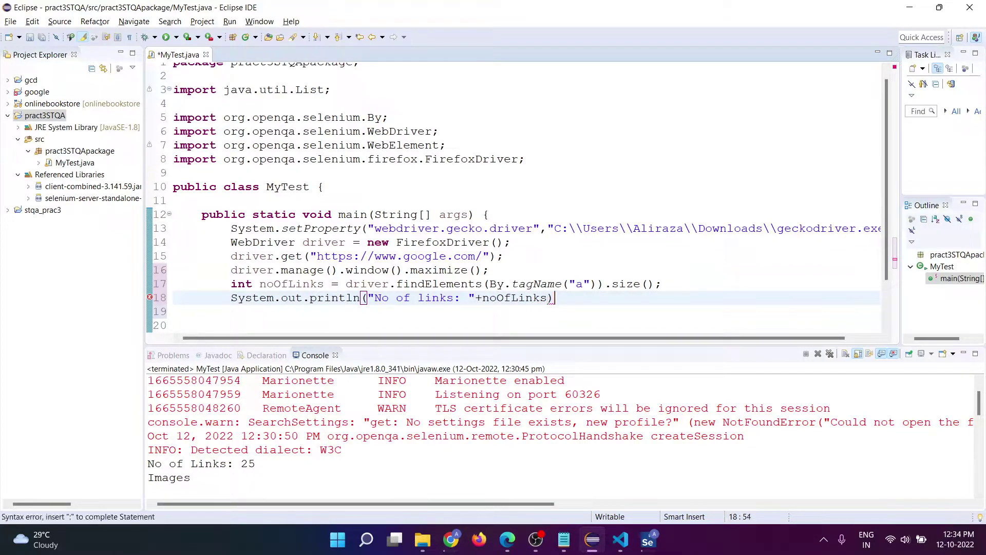
text(;)
key(Return)
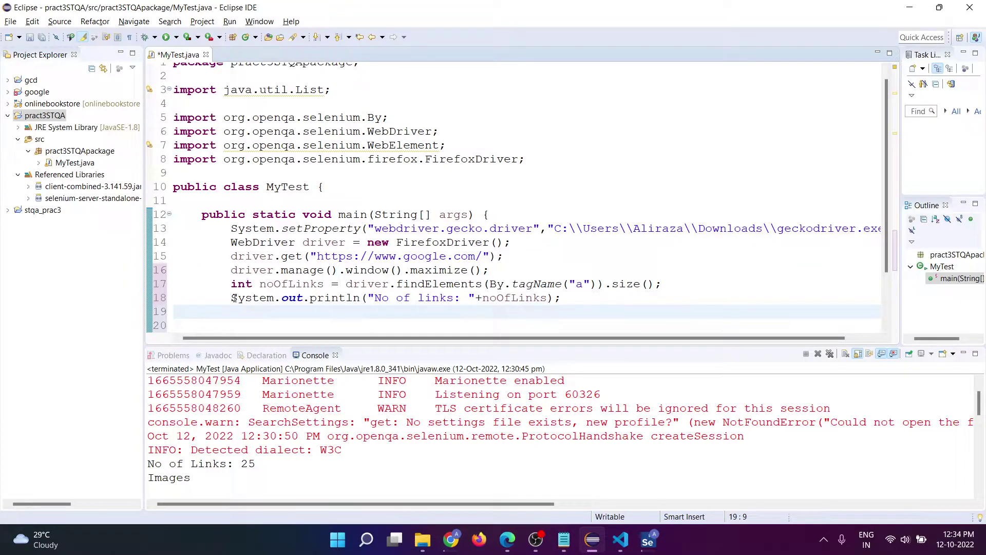
- Write a for loop bounded by noOfLinks, glancing at the earlier link-count output
click(292, 300)
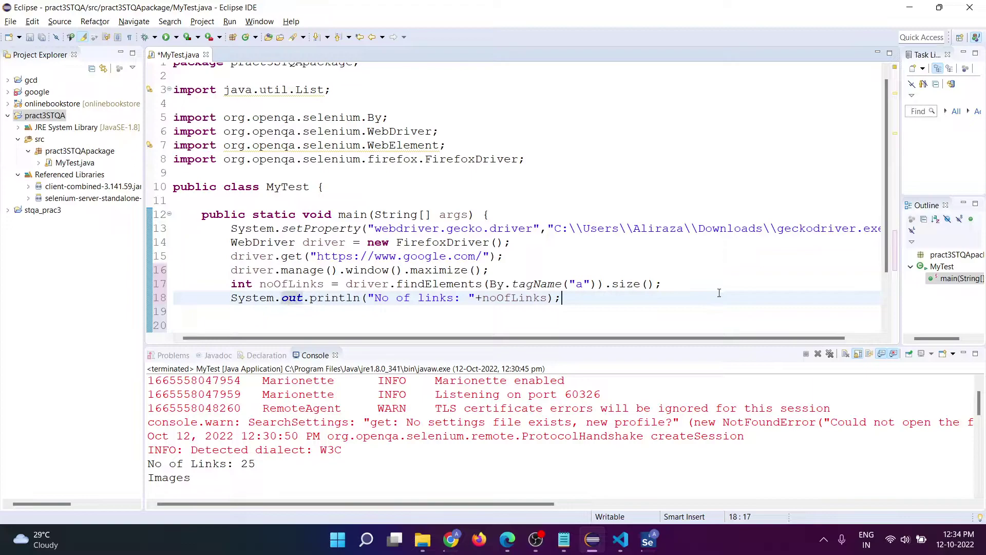
mouse_move(291, 300)
mouse_down()
mouse_move(532, 283)
mouse_move(271, 269)
mouse_up()
click(533, 284)
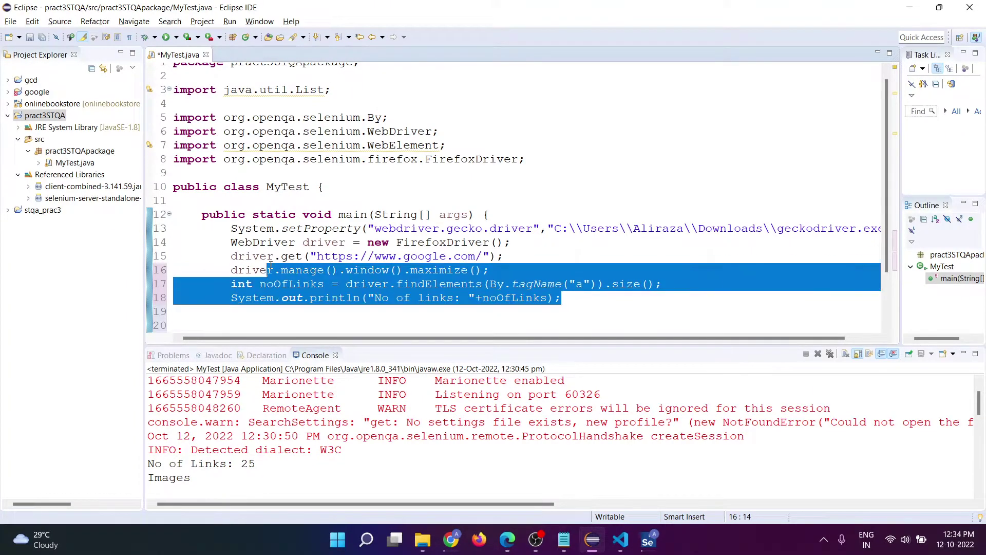
scroll(270, 269, down, 2)
click(274, 243)
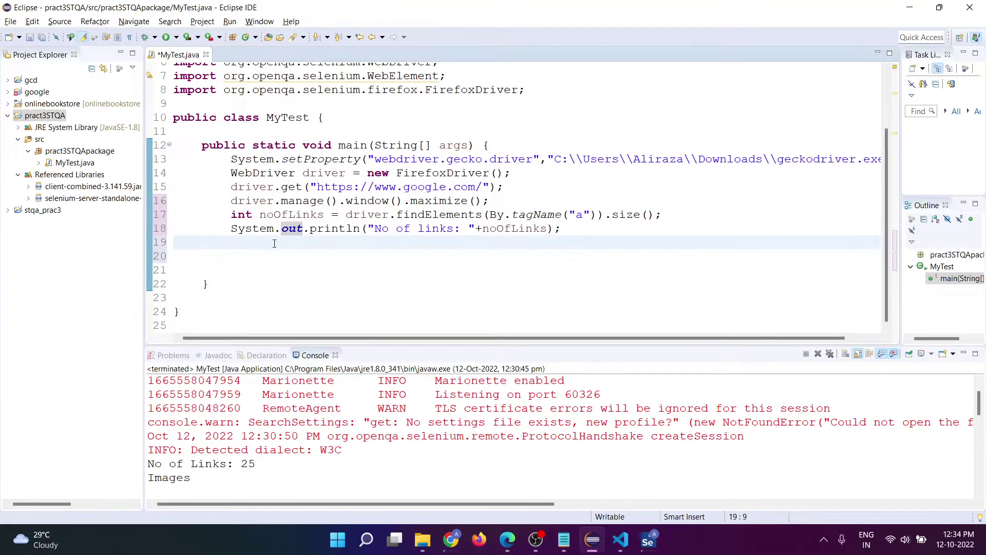
text(for(i)
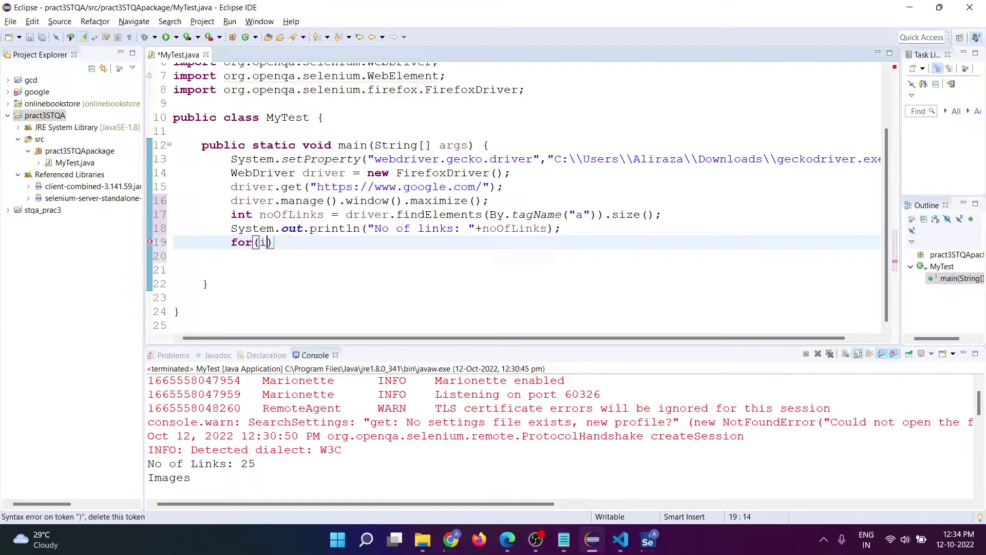
text(nt i=1; )
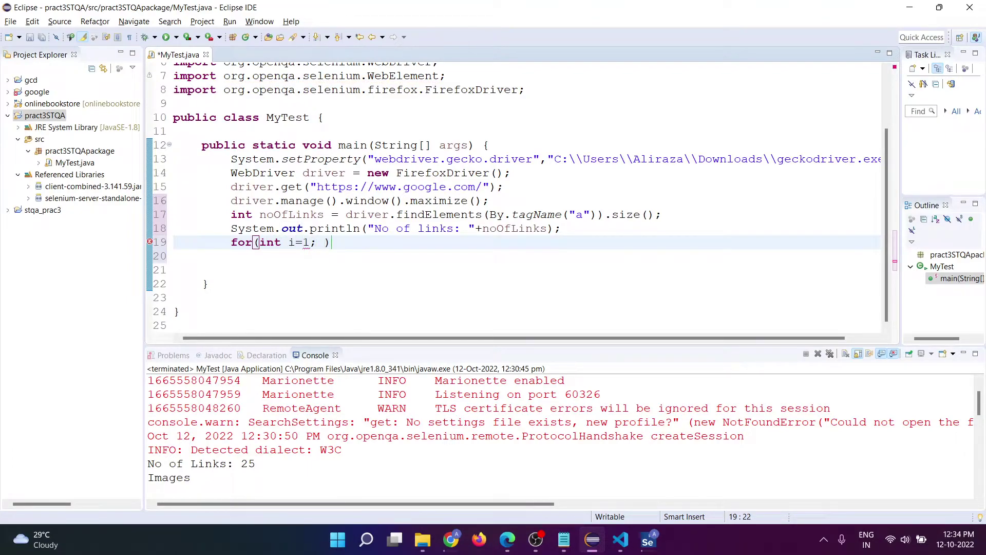
text(i<=n)
text(ot)
key(BackSpace)
text(OfLi)
text(nks)
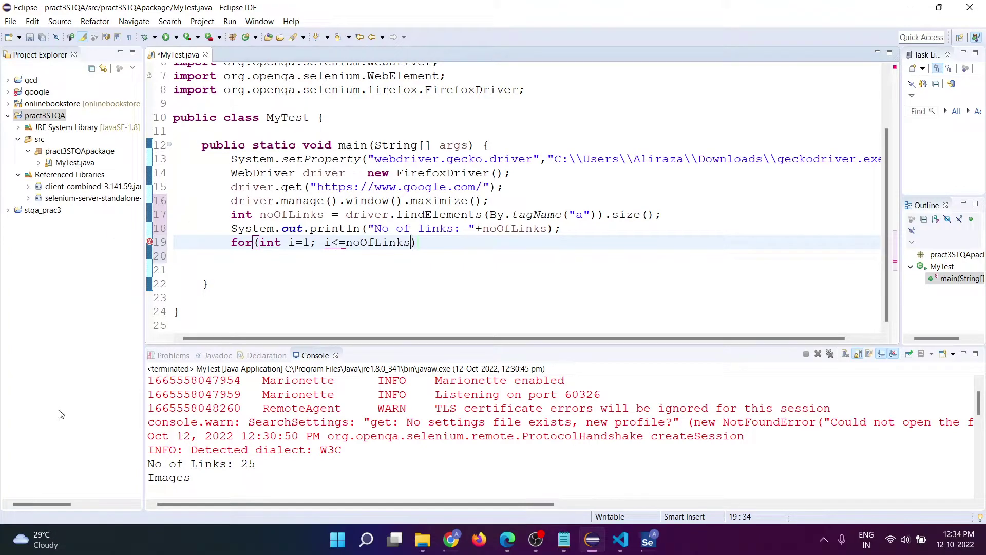
drag(193, 490, 746, 435)
scroll(463, 447, down, 3)
click(156, 402)
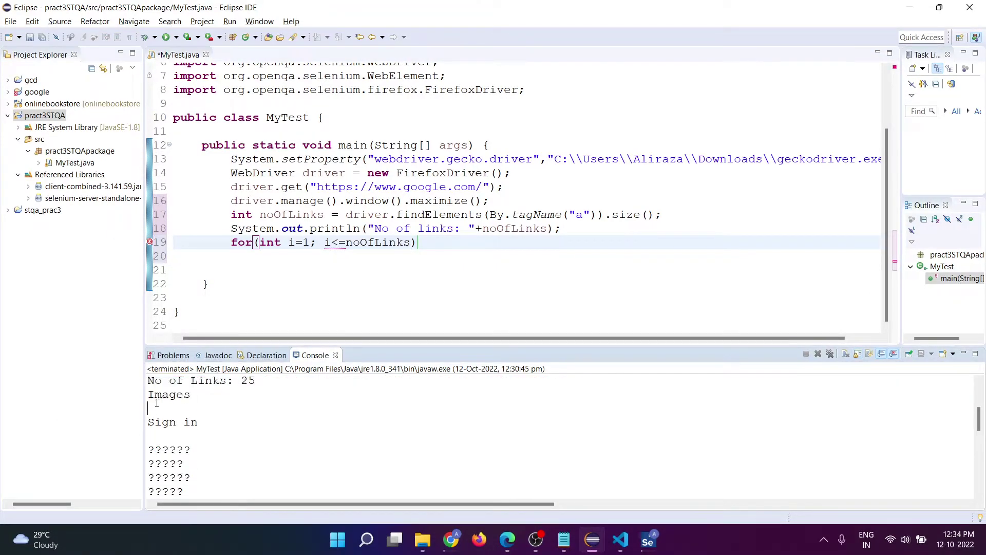
scroll(178, 431, down, 3)
scroll(178, 431, down, 3)
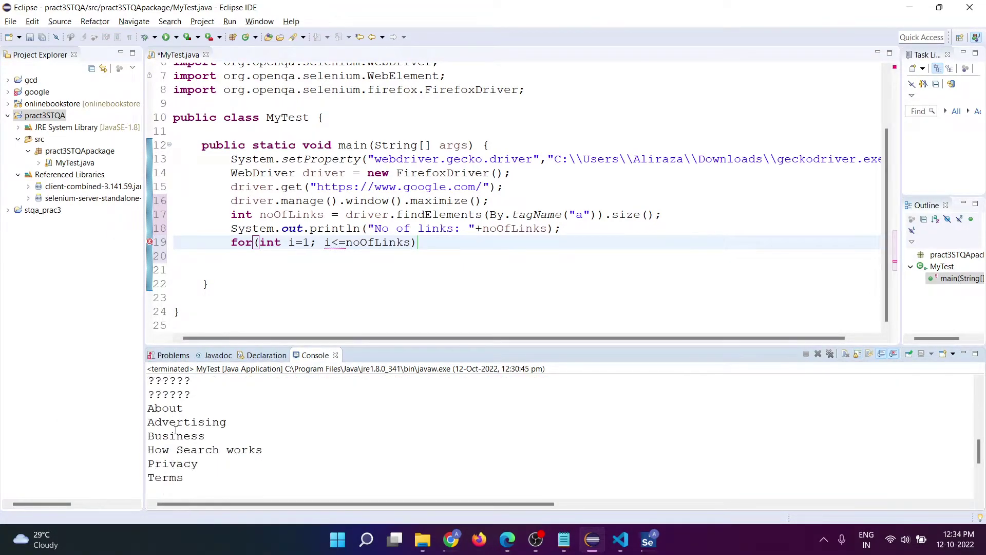
drag(198, 464, 207, 436)
scroll(339, 424, up, 3)
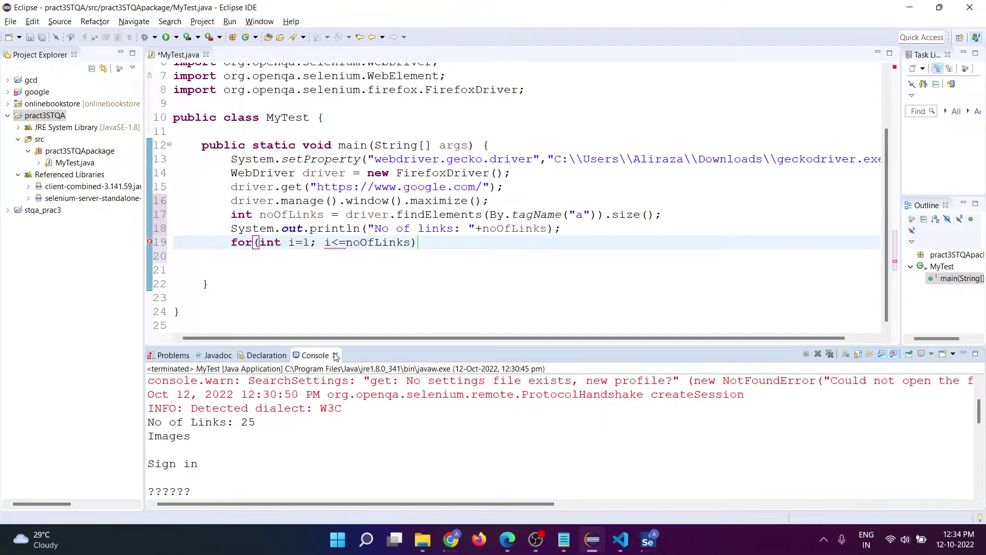
click(336, 356)
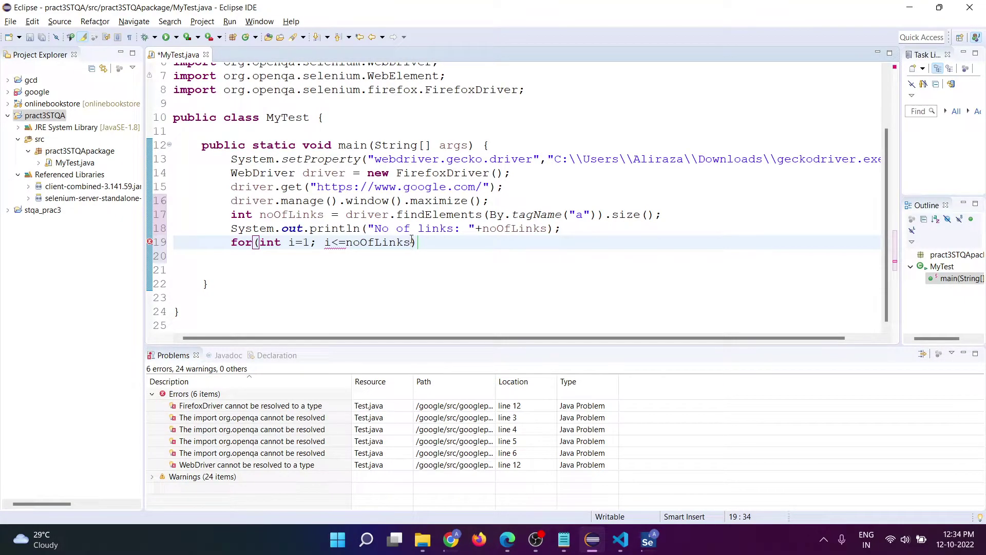
text(; i)
text(++) {)
- Paste the findElements(By.tagName("a")) call into the loop body as String r's value
key(Return)
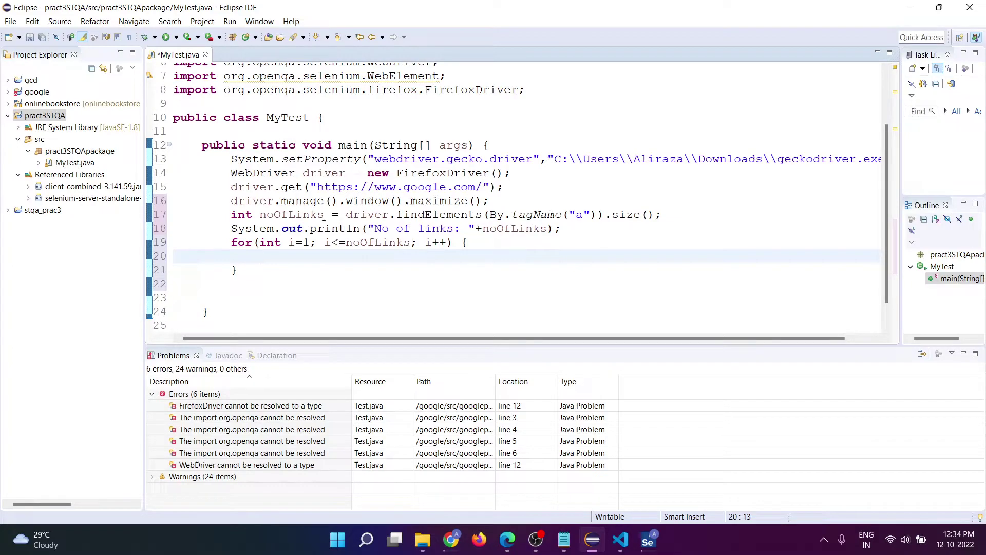
mouse_move(346, 214)
mouse_down()
mouse_move(657, 214)
mouse_move(605, 215)
mouse_up()
key(ctrl+c)
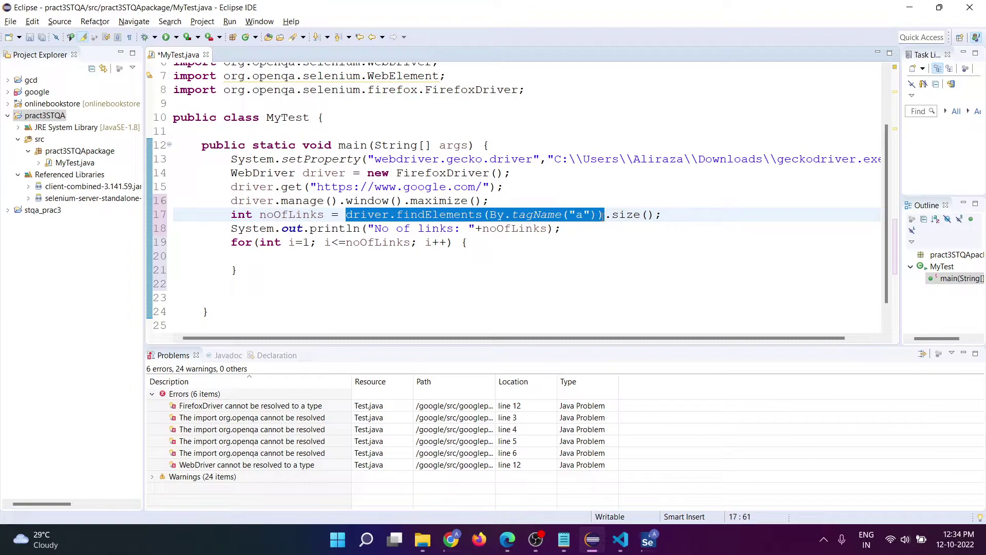
click(262, 256)
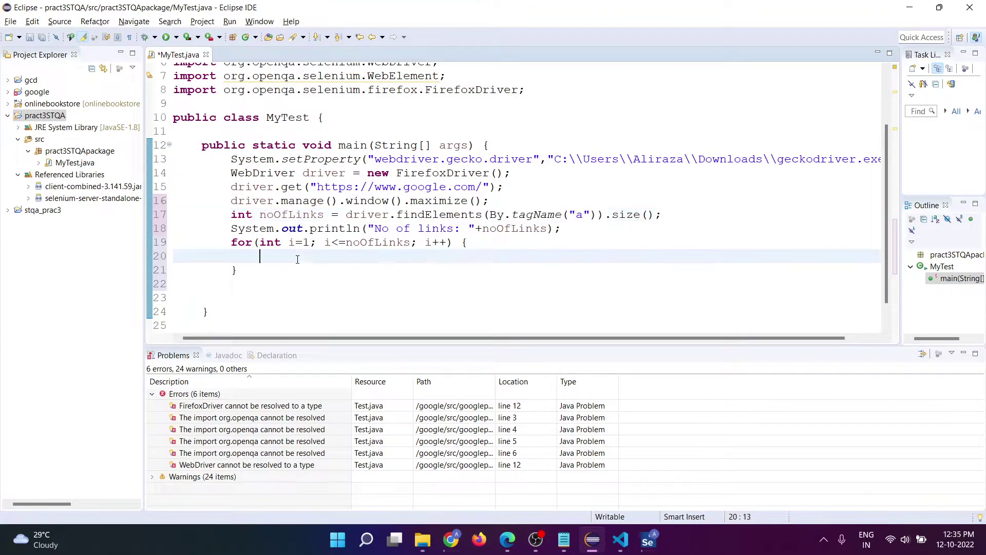
key(ctrl+v)
click(260, 257)
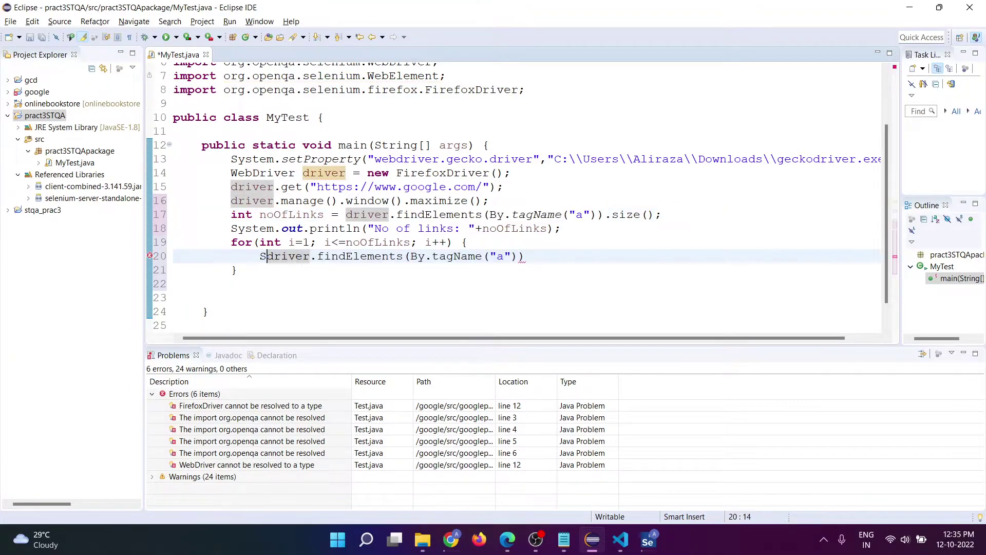
text(String r =)
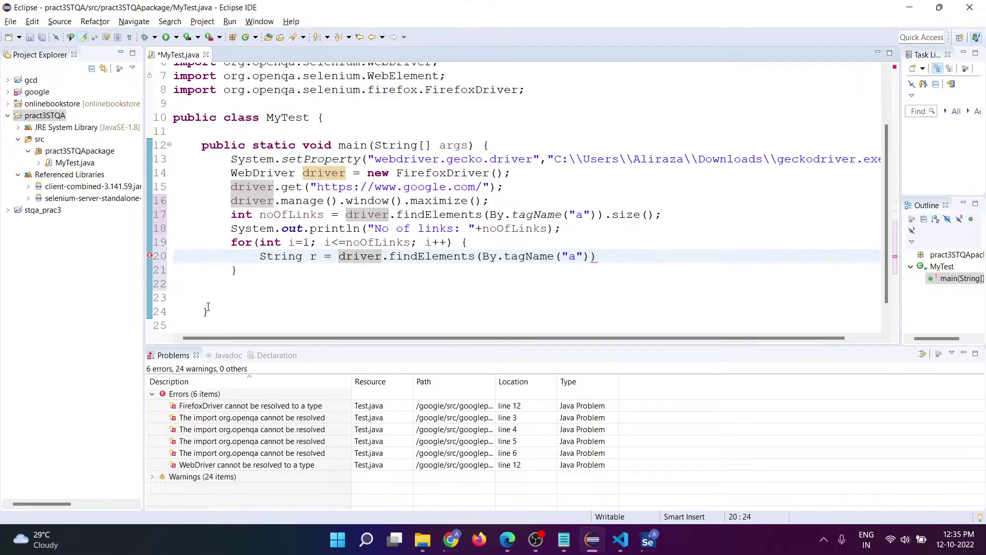
click(598, 256)
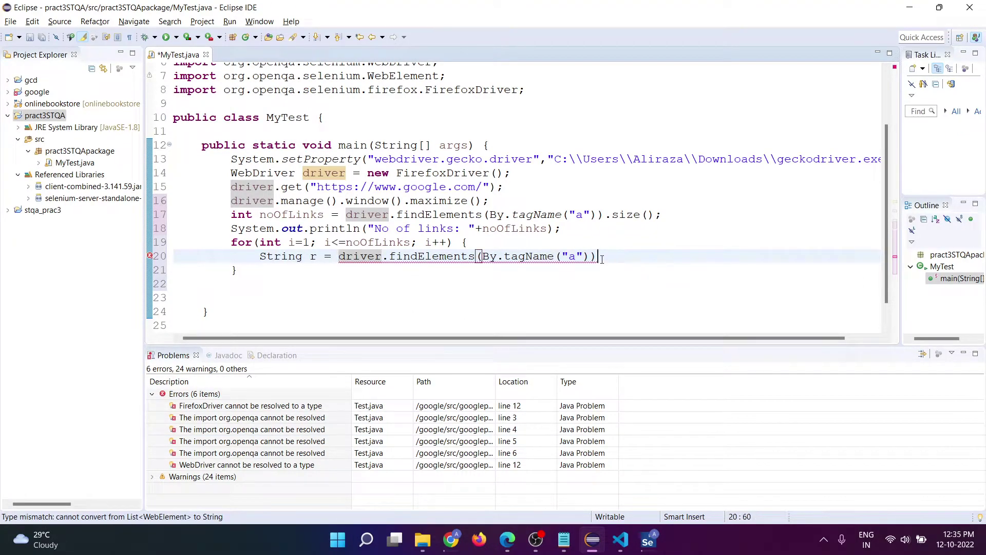
text(.)
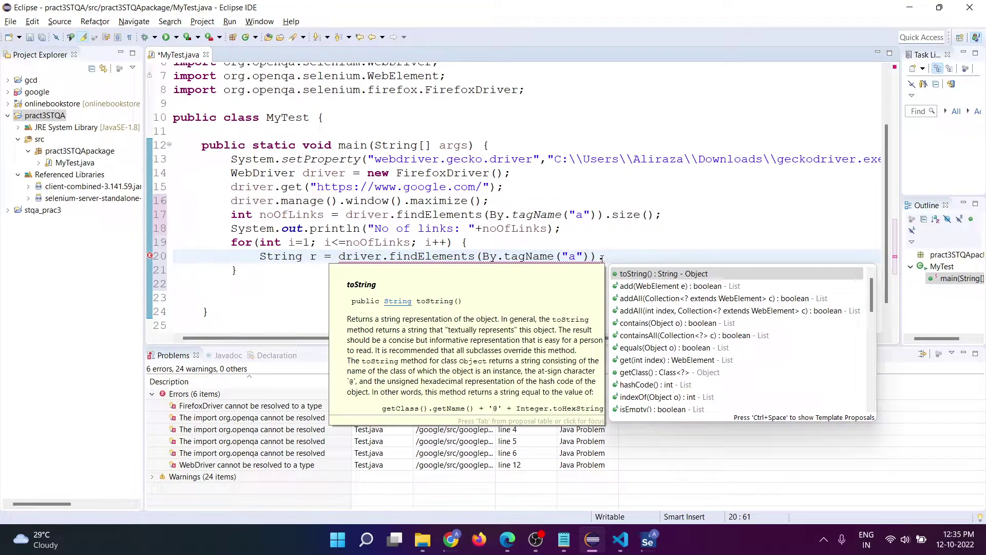
text(in)
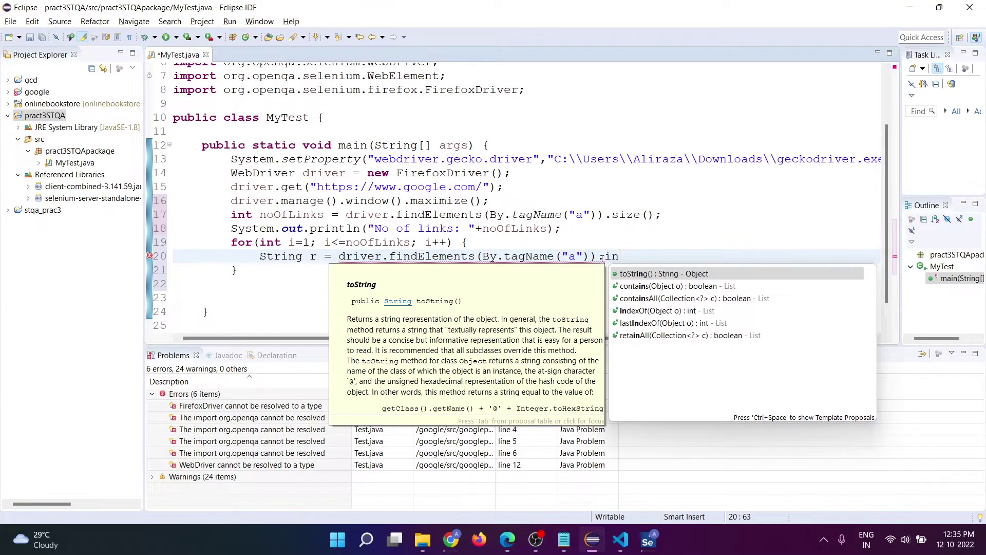
- Append .get(i) to pick one link, after a false start with indexOf
key(Down)
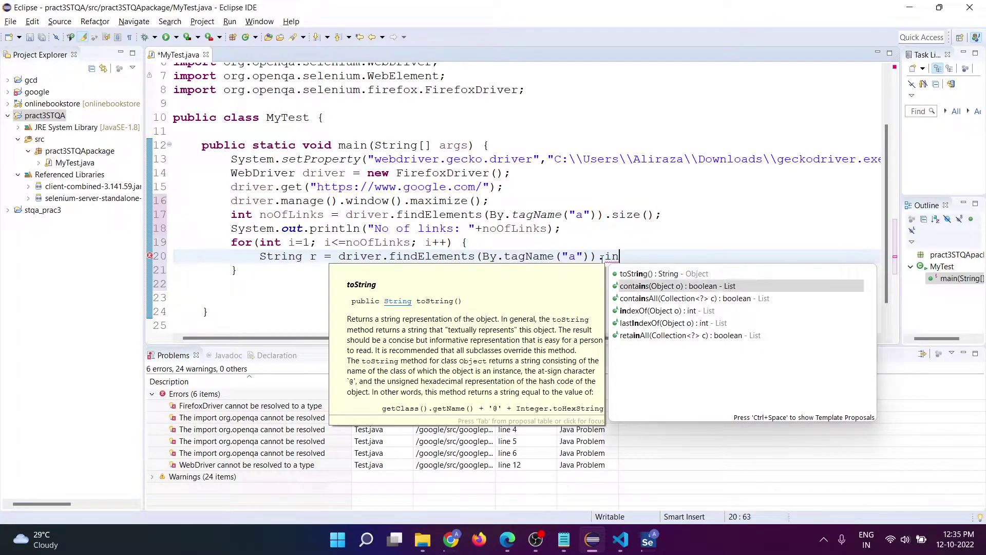
key(Down)
key(Down)
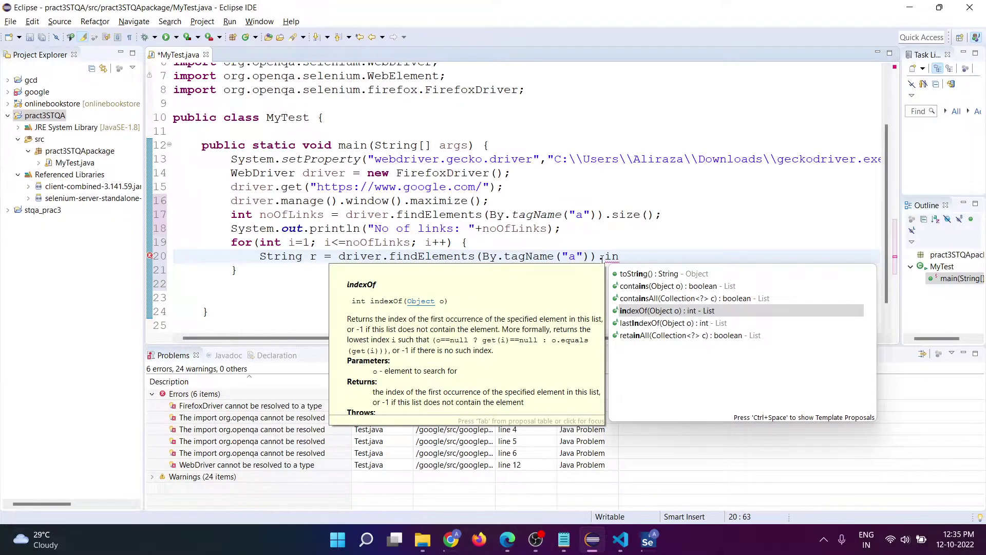
key(Return)
text(i)
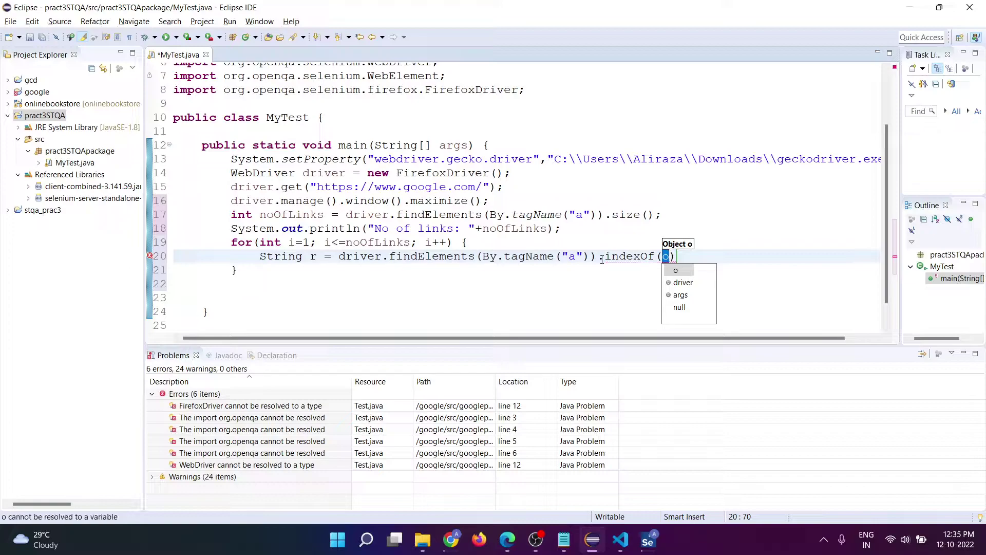
key(Left)
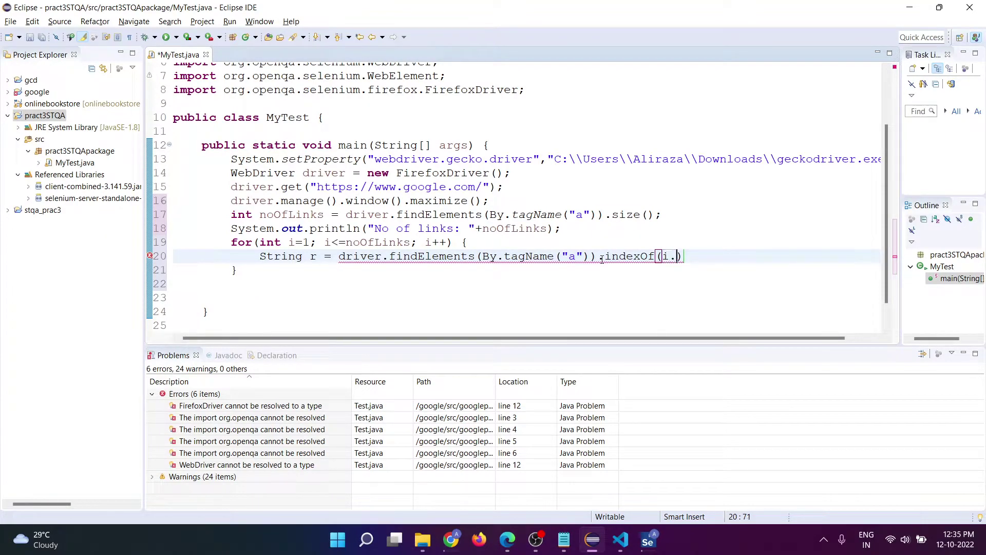
text(.g)
key(BackSpace)
key(BackSpace)
key(BackSpace)
key(BackSpace)
key(BackSpace)
key(BackSpace)
key(BackSpace)
key(BackSpace)
key(BackSpace)
key(BackSpace)
key(BackSpace)
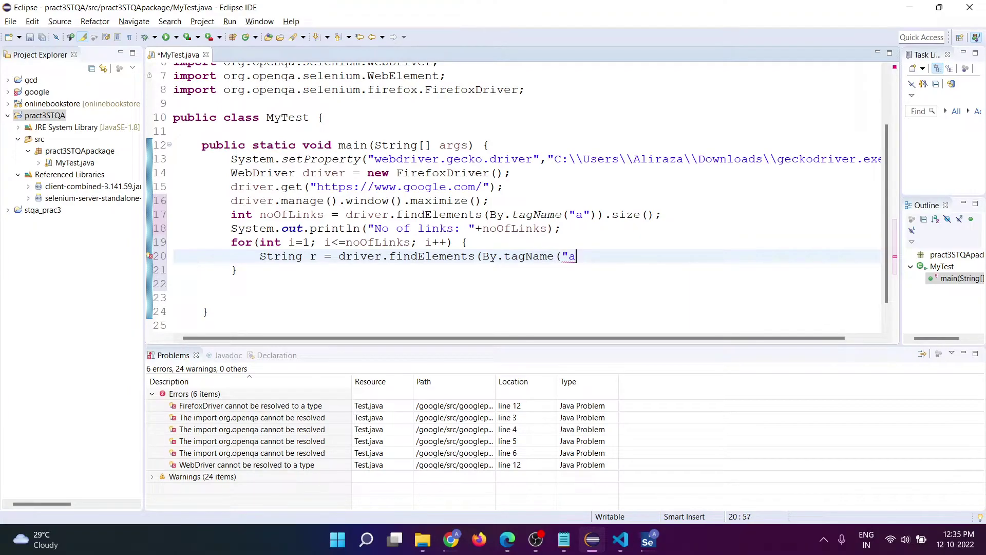
text()))
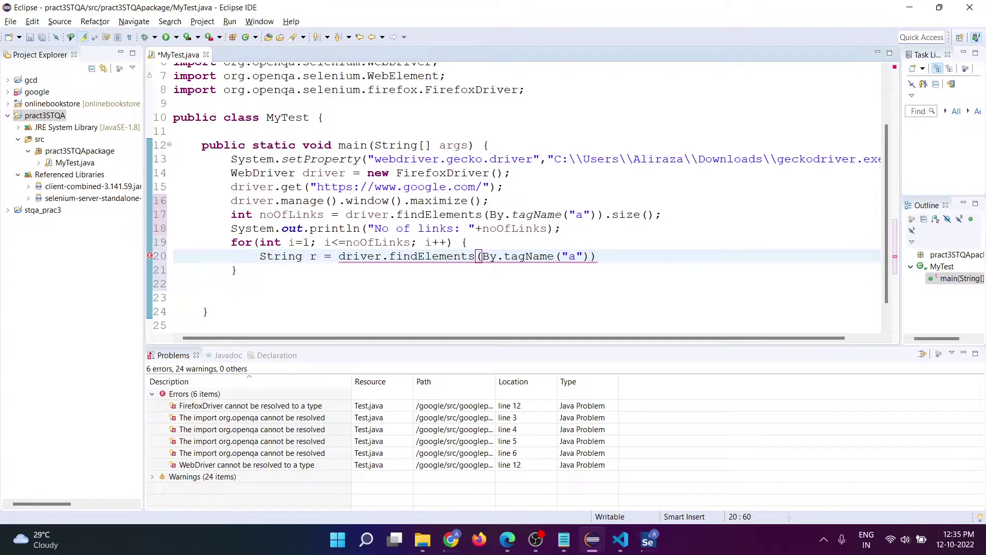
text(.ge)
key(Return)
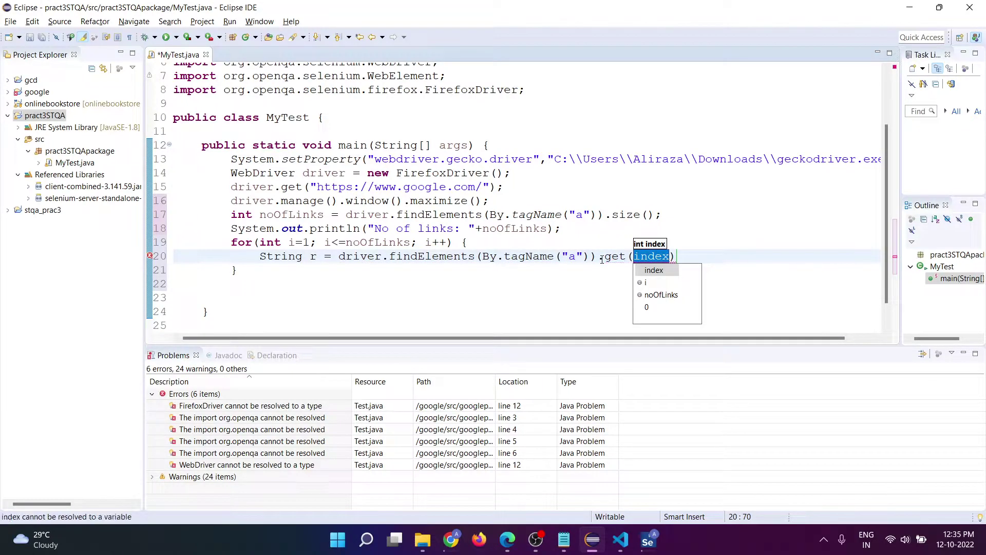
text(i)
key(Escape)
- Remove the stray dot after get(i) and append .getText() to finish line 20
key(Up)
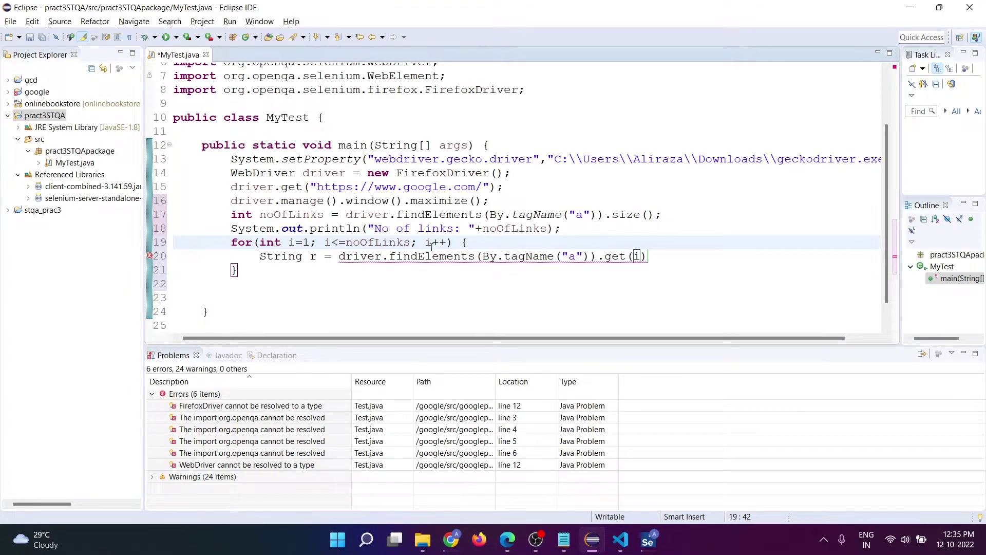
double_click(630, 256)
click(595, 256)
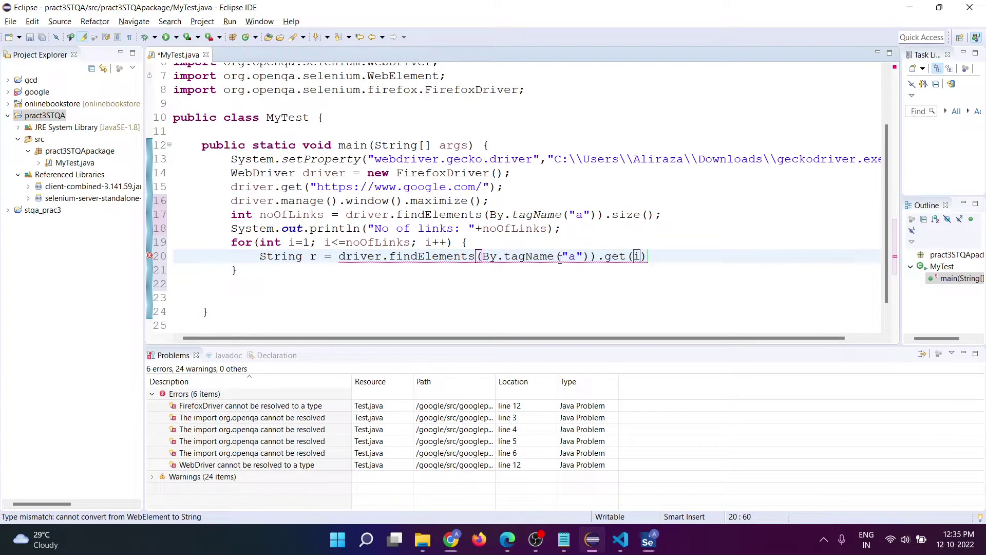
click(639, 256)
text(.)
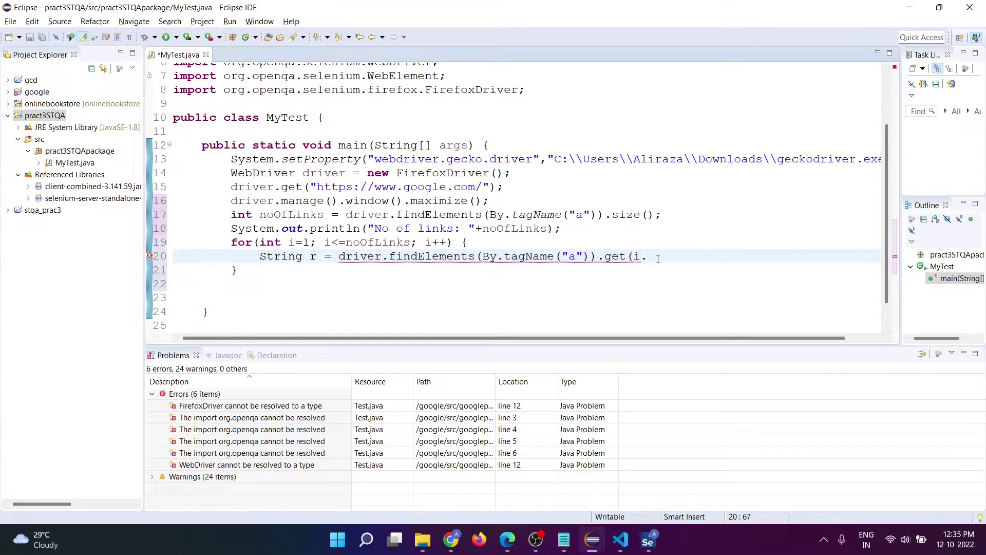
key(BackSpace)
key(Right)
text(.)
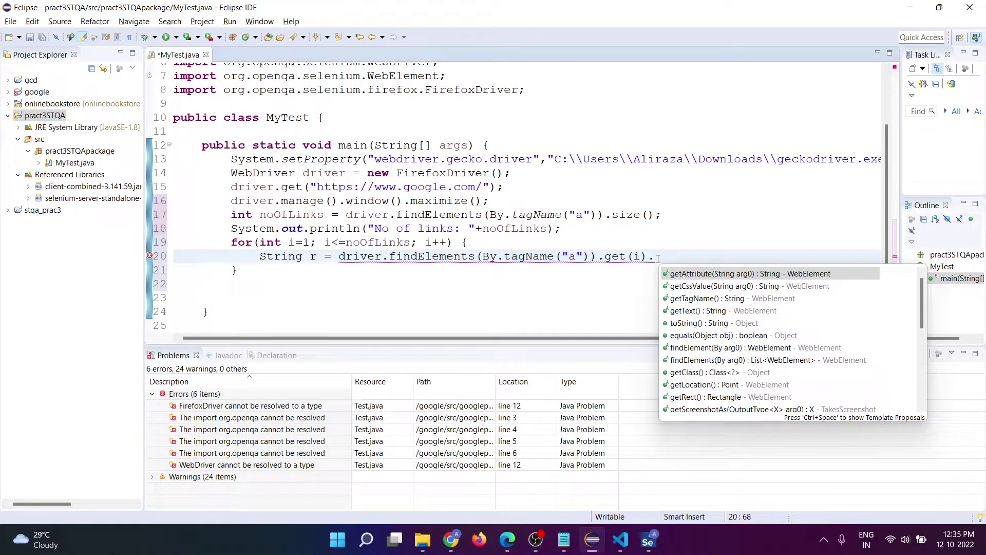
key(Down)
key(Down)
key(Down)
key(Return)
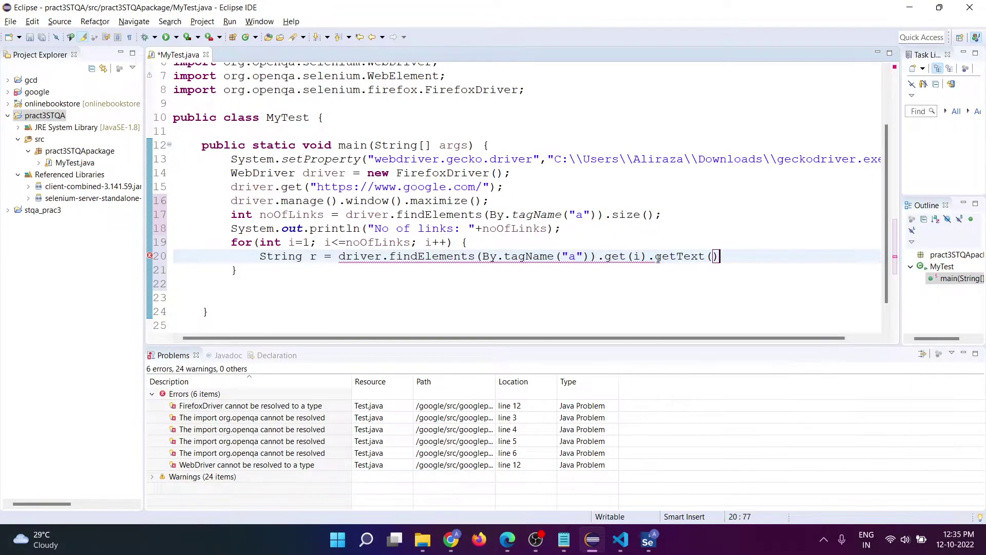
text(;)
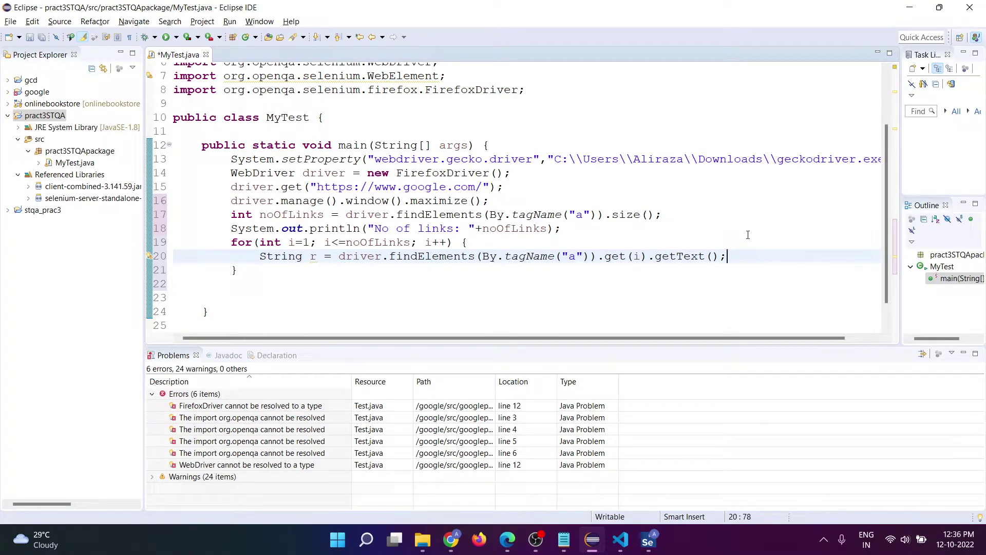
- Copy the println into the loop with argument r, then save the file
drag(230, 228, 561, 228)
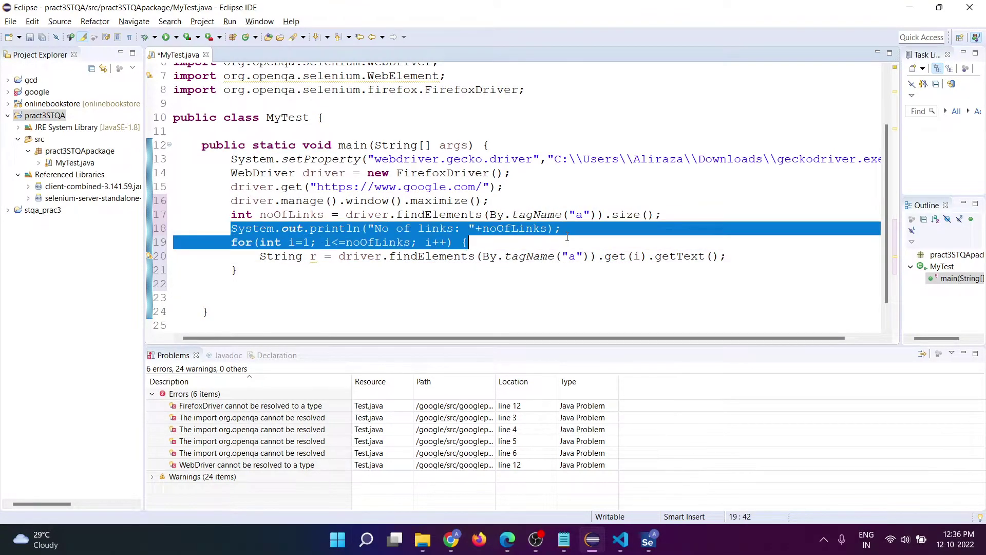
key(ctrl+c)
click(727, 256)
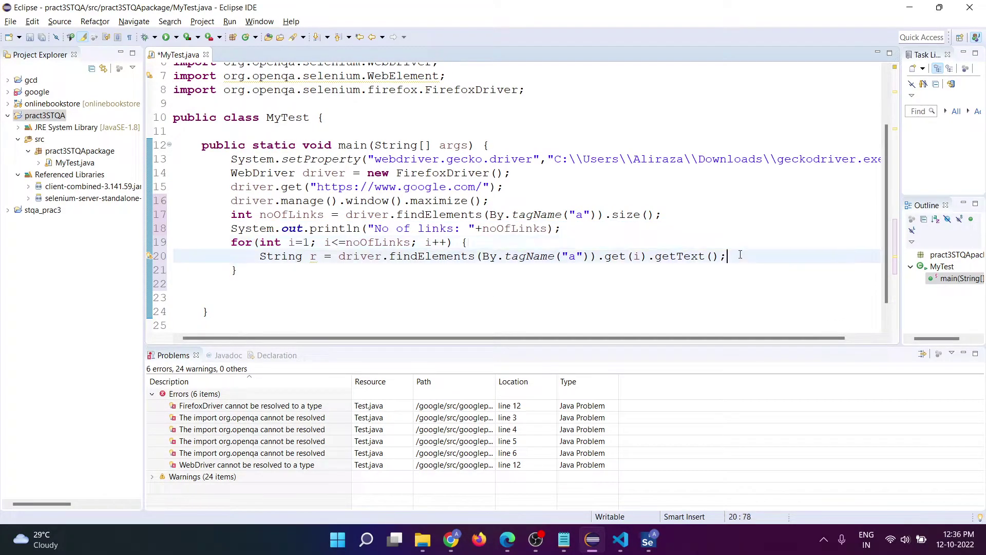
key(ctrl+v)
key(ctrl+z)
key(Return)
key(ctrl+v)
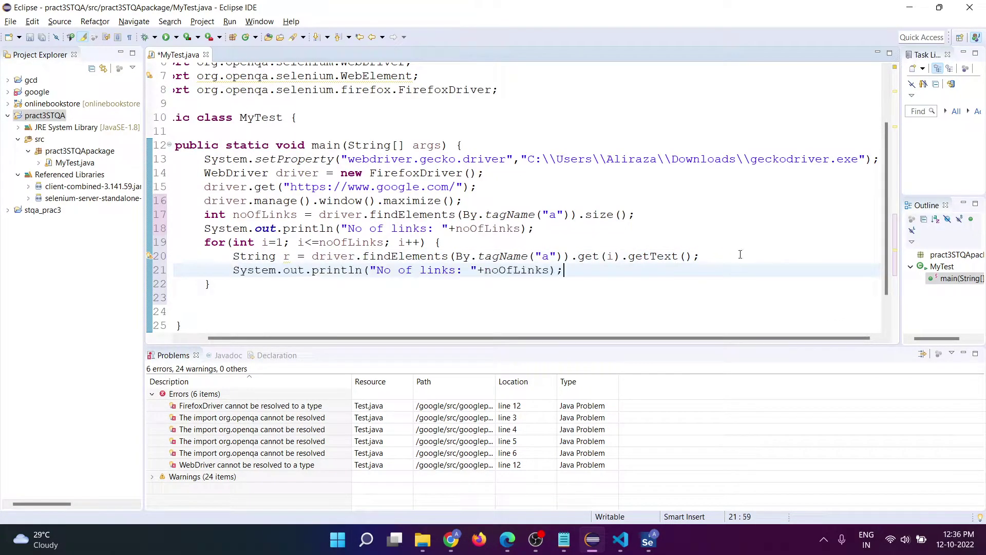
drag(463, 270, 372, 270)
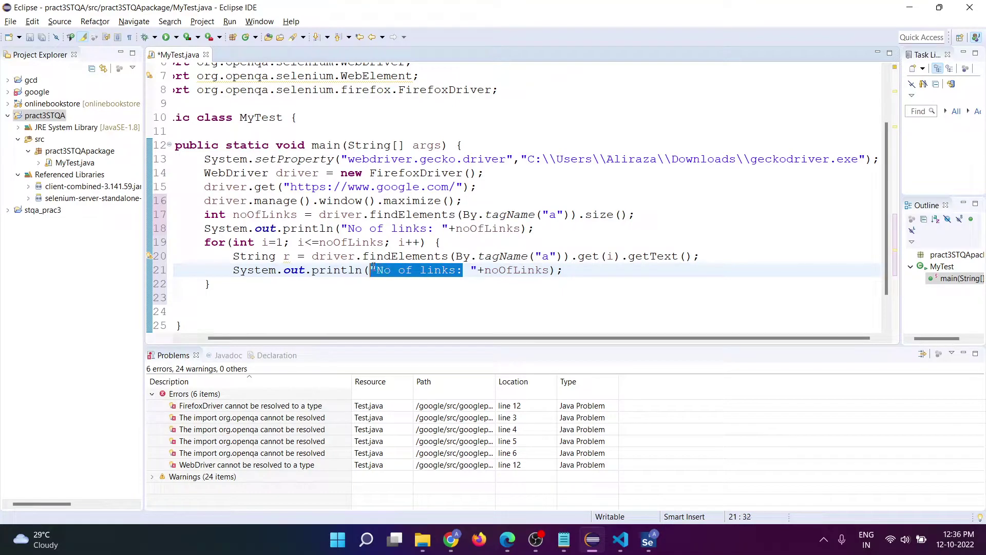
mouse_move(485, 269)
mouse_down()
mouse_move(416, 271)
mouse_move(552, 270)
mouse_up()
text(rintln(r)
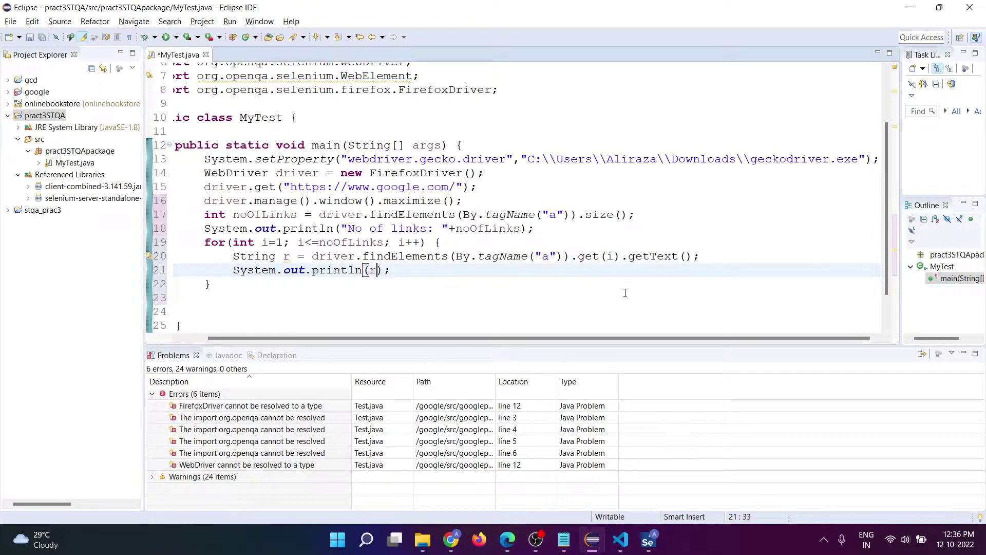
key(Down)
key(ctrl+s)
- Run the test from Eclipse's toolbar so Firefox opens google.com
click(392, 159)
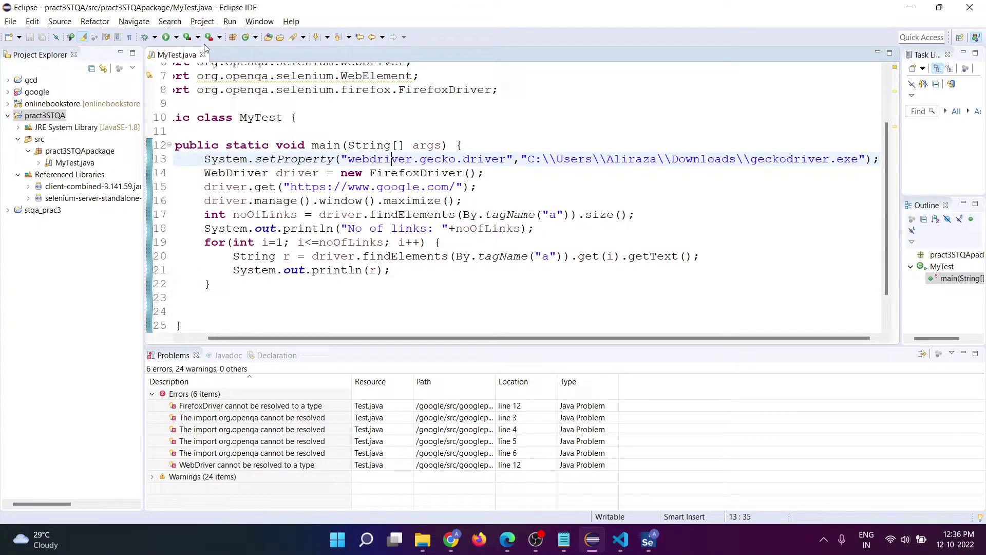
click(165, 36)
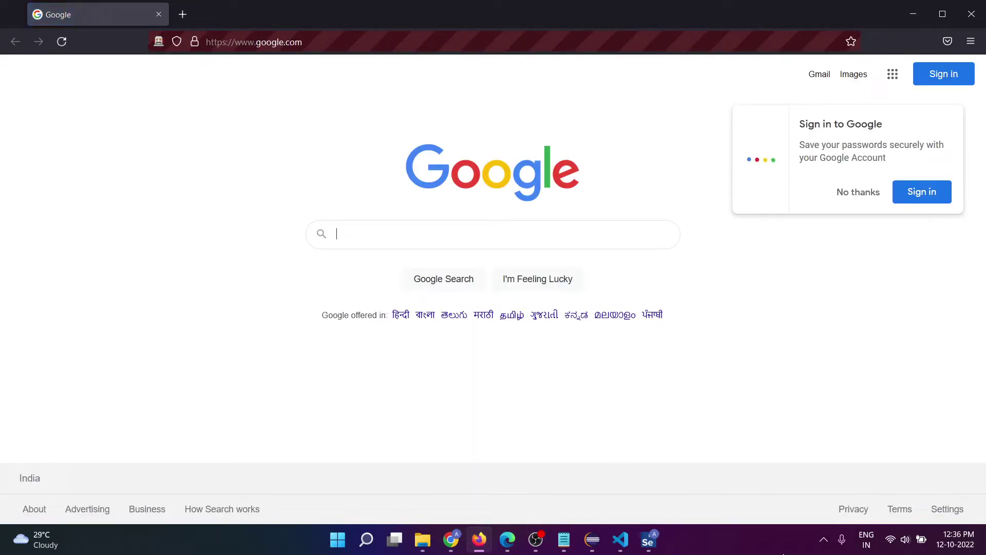
- Read the console's link count of 25 and link texts, then compare with Google in Chrome
click(592, 539)
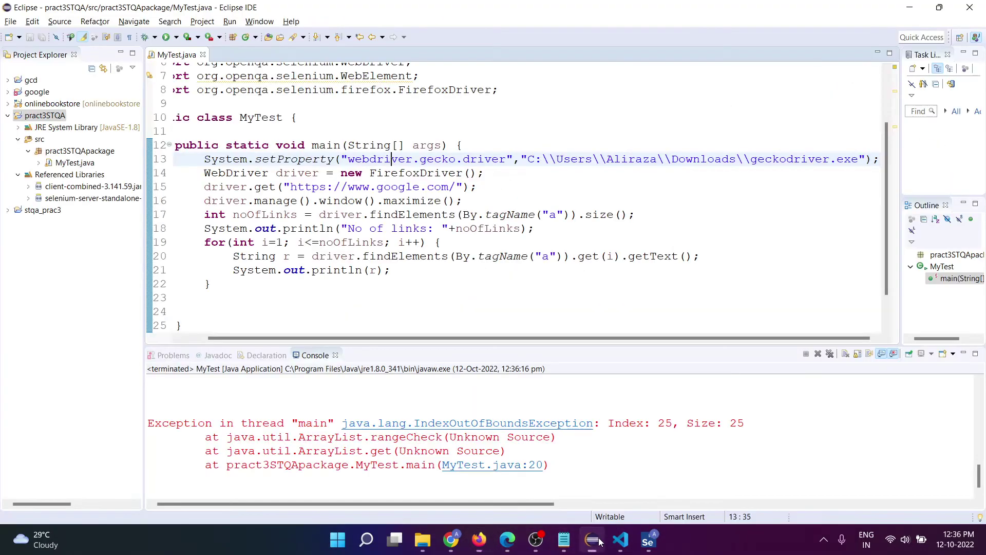
scroll(209, 423, up, 5)
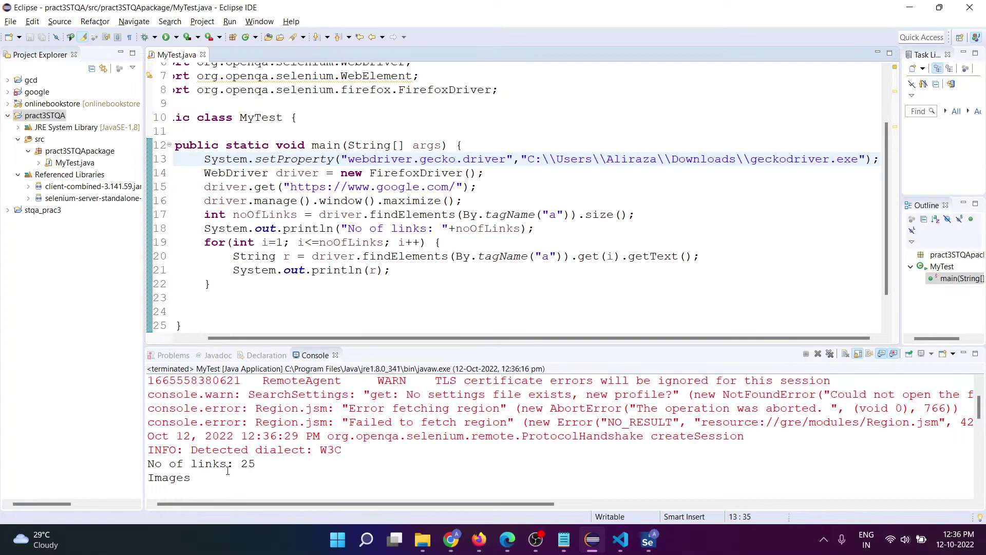
drag(256, 463, 148, 463)
scroll(198, 436, down, 3)
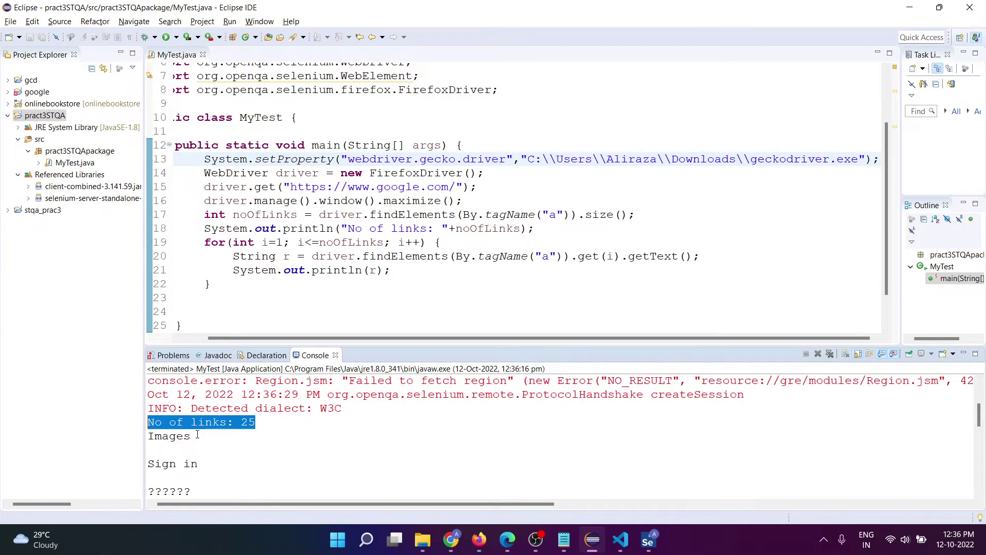
click(149, 436)
scroll(177, 432, down, 5)
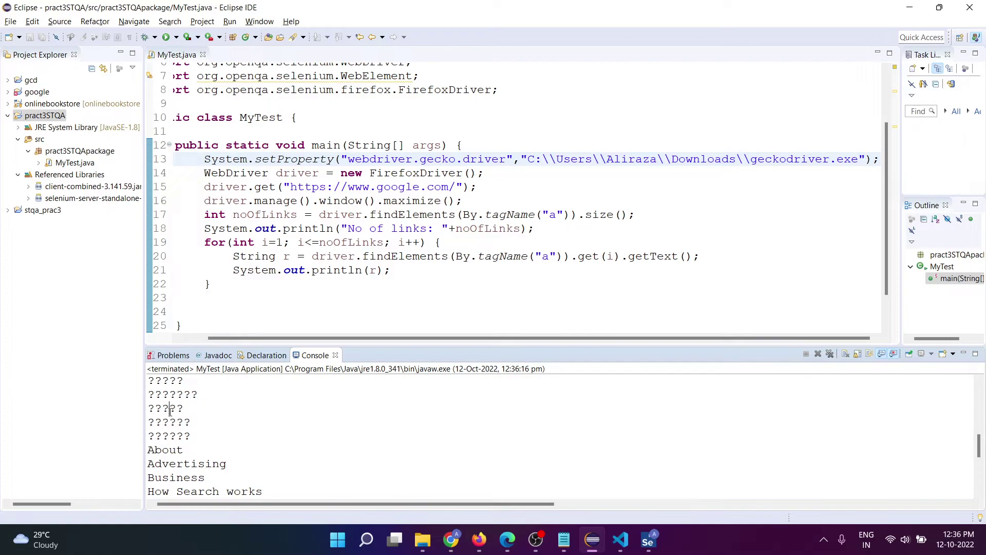
click(214, 441)
drag(191, 438, 146, 385)
scroll(203, 423, down, 3)
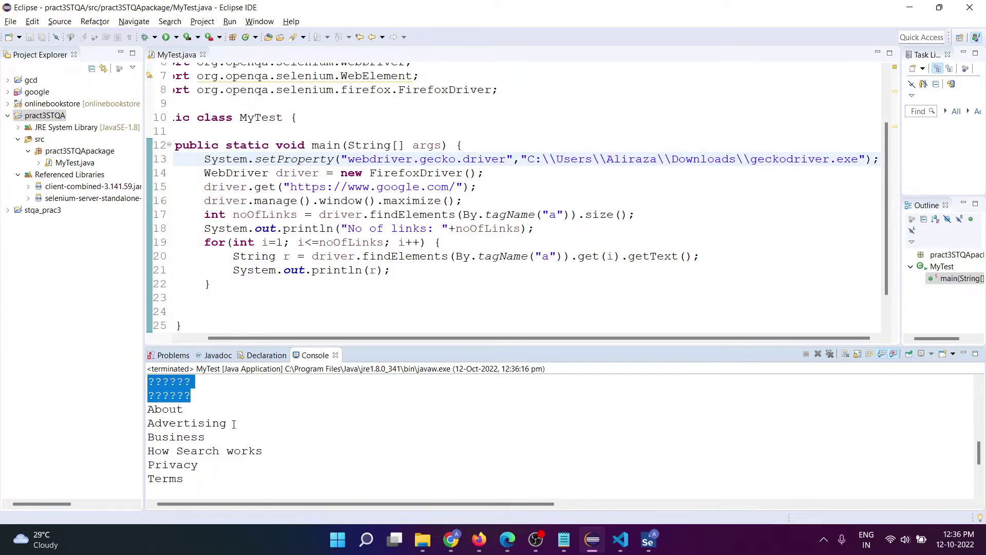
click(196, 409)
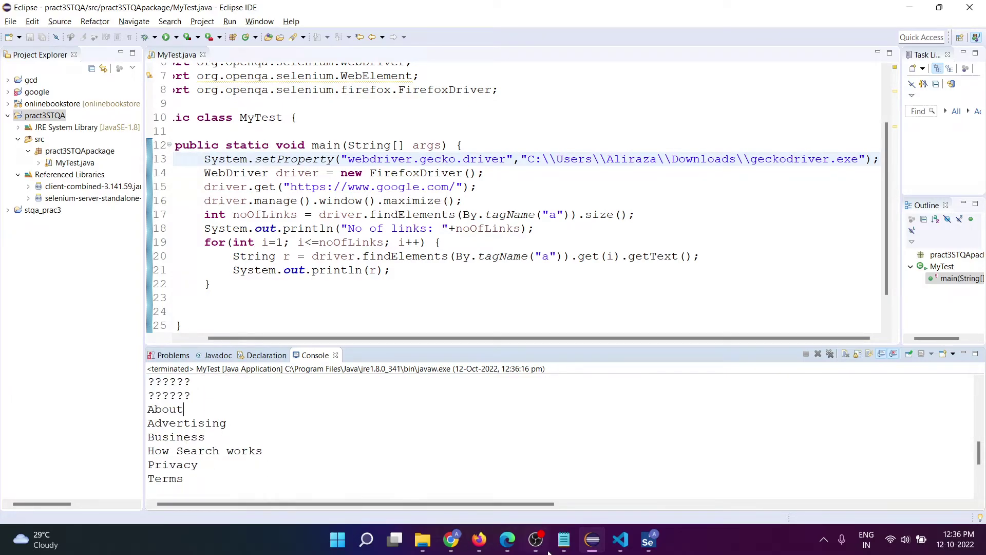
click(451, 540)
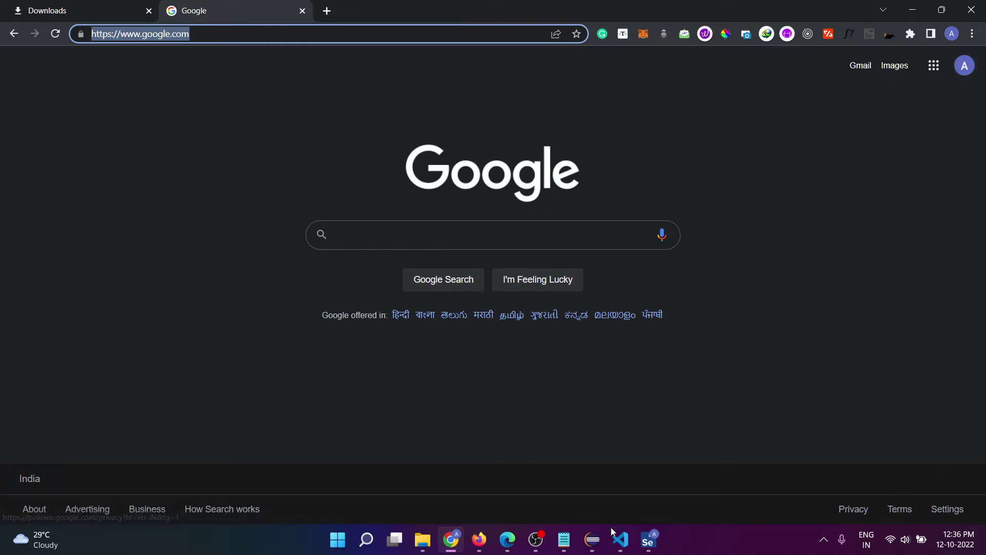
- Switch back to Eclipse and bring up the console's 'No of links: 25' line
click(593, 542)
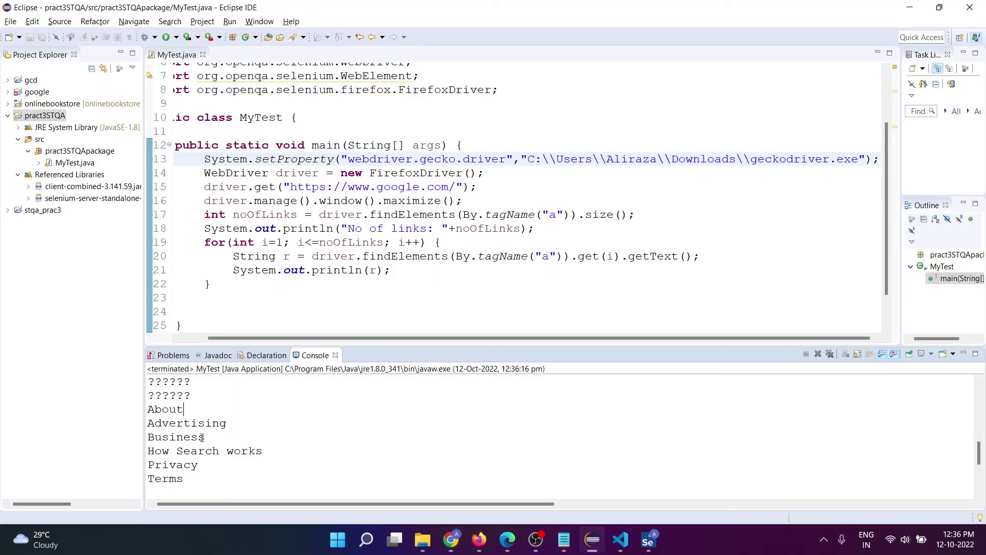
drag(189, 478, 148, 381)
scroll(309, 432, up, 10)
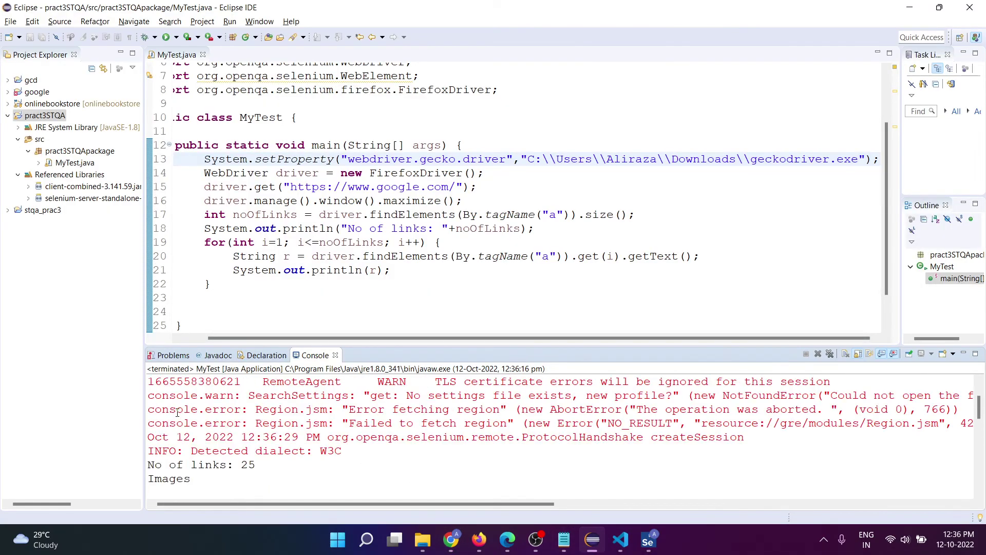